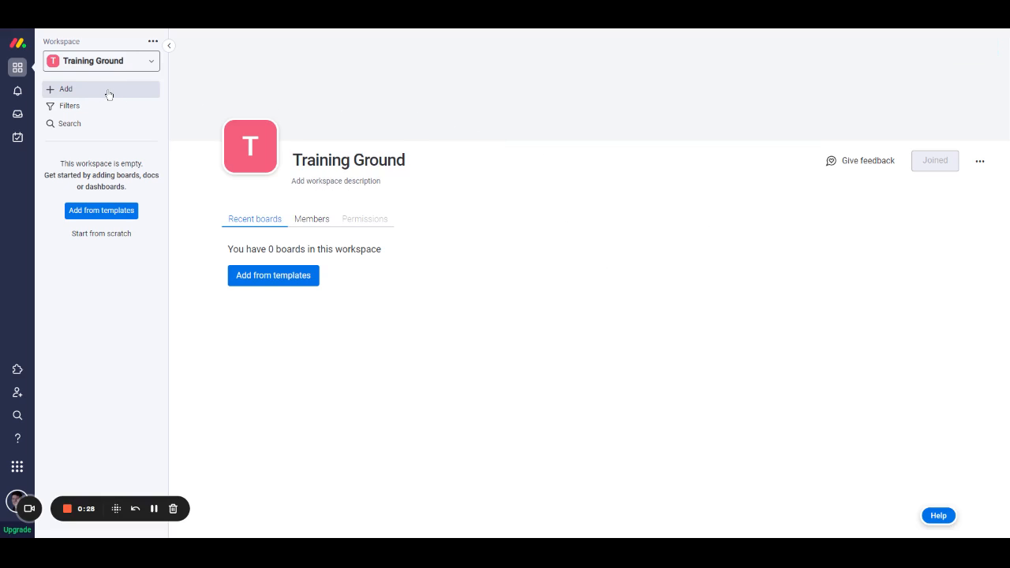
- Create a new main board named "To Do" in the Training Ground workspace, set to manage Tasks
{"action": "left_click", "coordinate": [109, 94]}
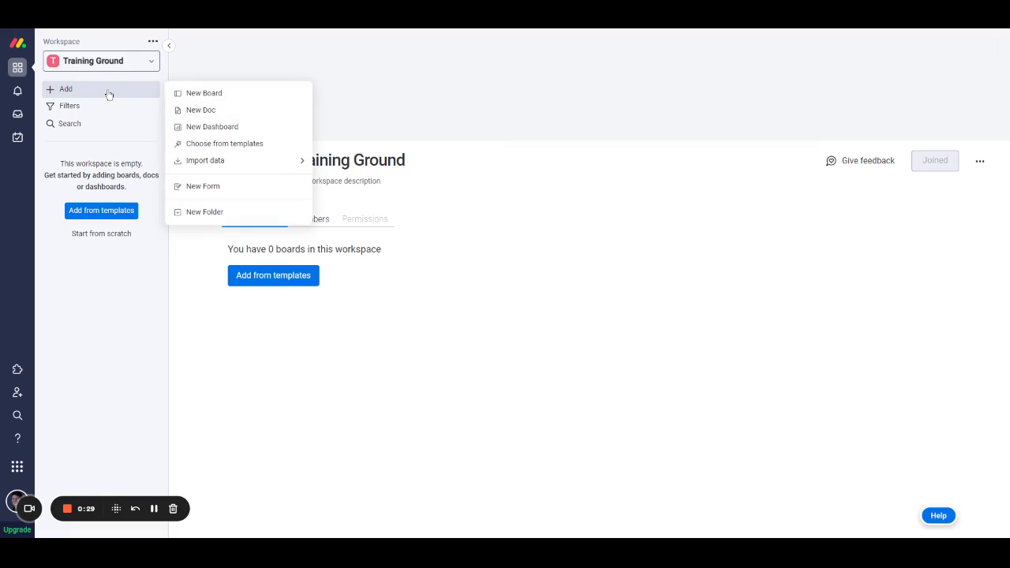
{"action": "left_click", "coordinate": [286, 96]}
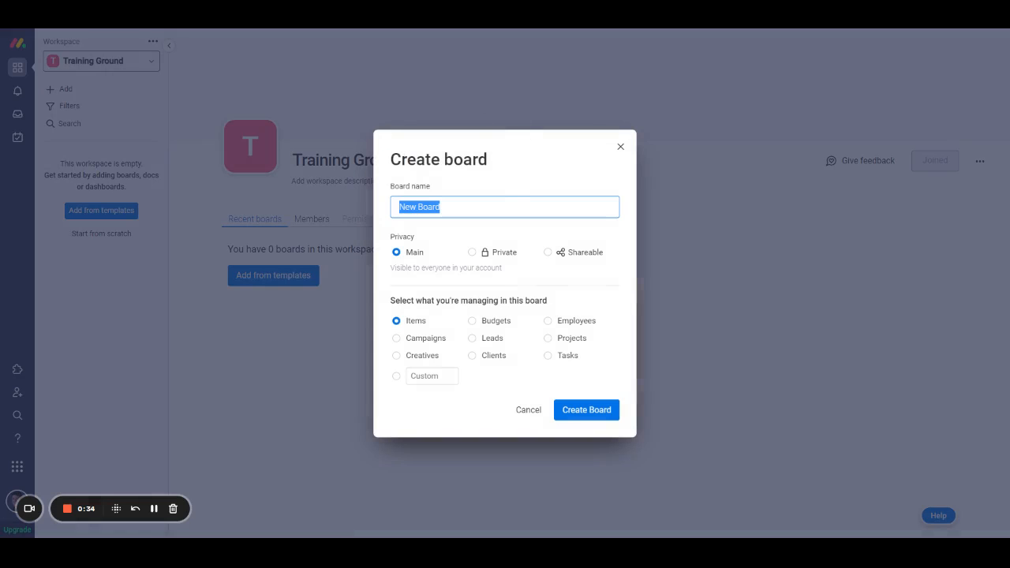
{"action": "type", "text": "To Do"}
{"action": "left_click", "coordinate": [556, 356]}
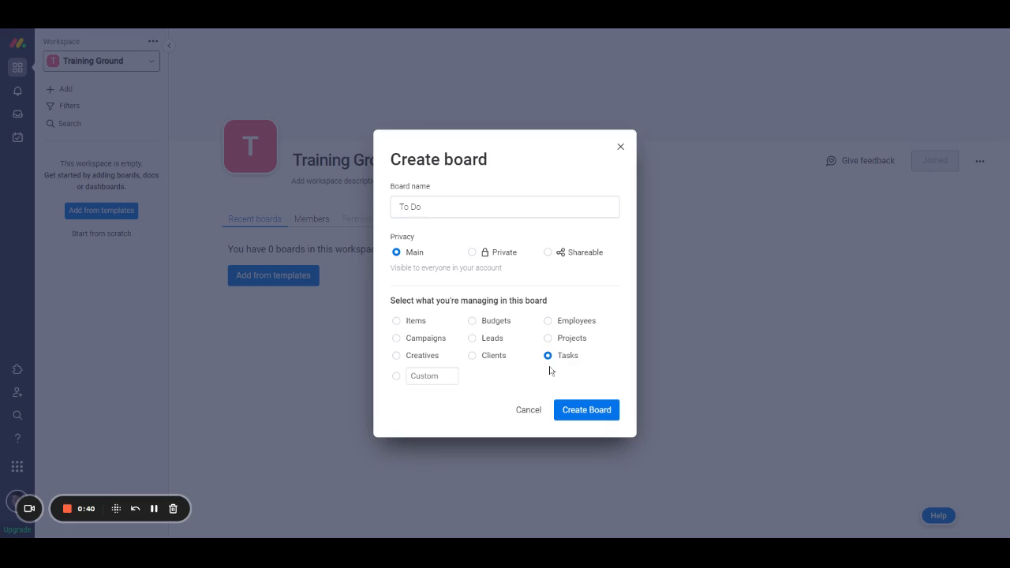
{"action": "left_click", "coordinate": [614, 409]}
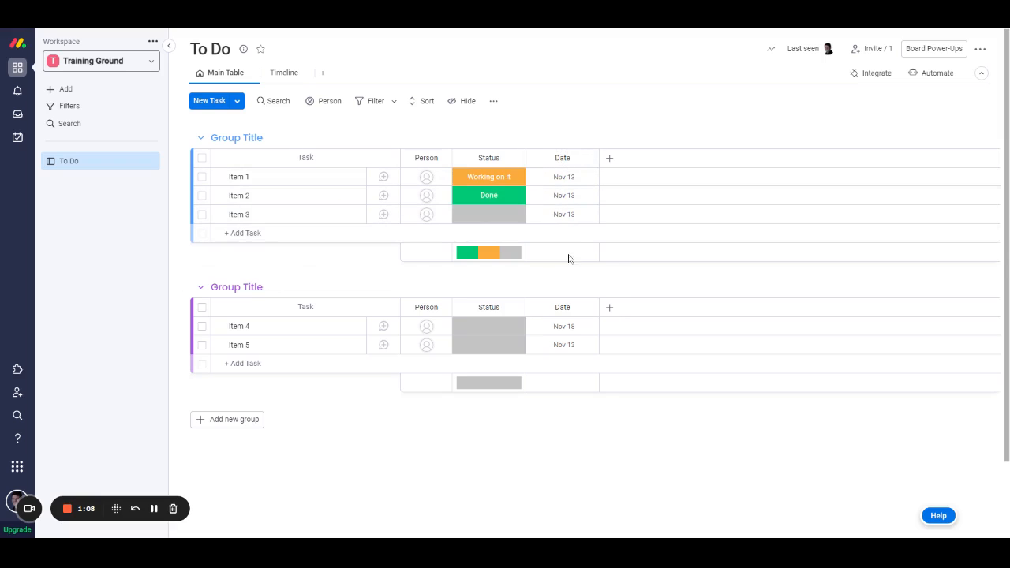
- Rename the board's Date column to "Remind On"
{"action": "left_click", "coordinate": [563, 150]}
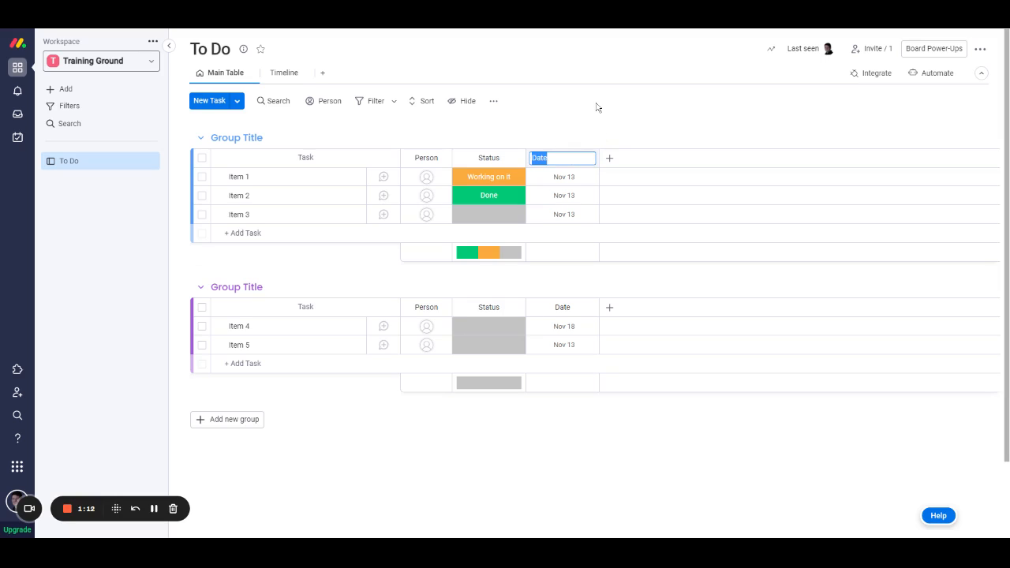
{"action": "type", "text": "Remind On"}
{"action": "key", "text": "Return"}
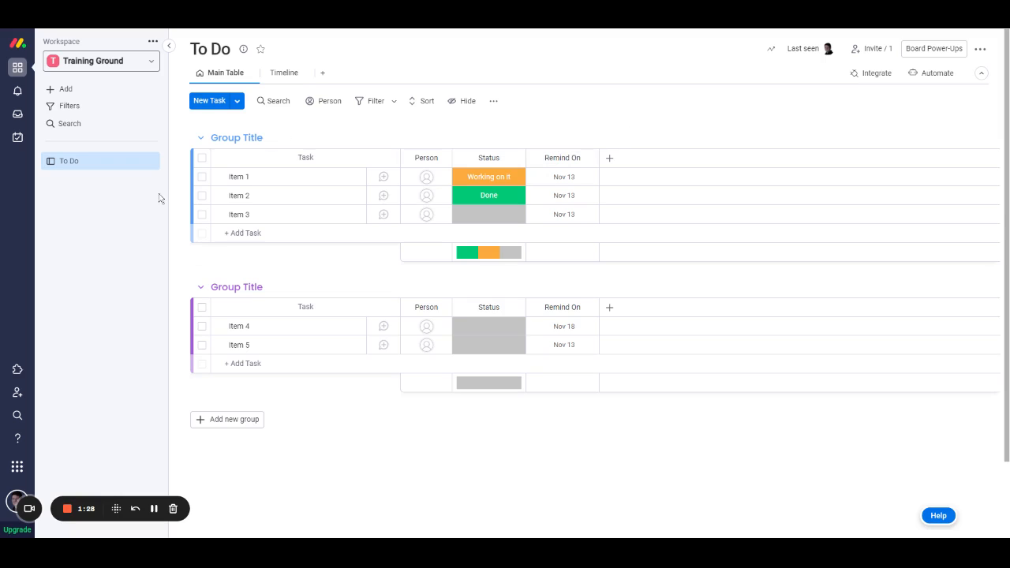
- Delete both tasks in the second group, Item 4 and Item 5, together with the emptied purple group
{"action": "left_click", "coordinate": [202, 307]}
{"action": "left_click", "coordinate": [667, 478]}
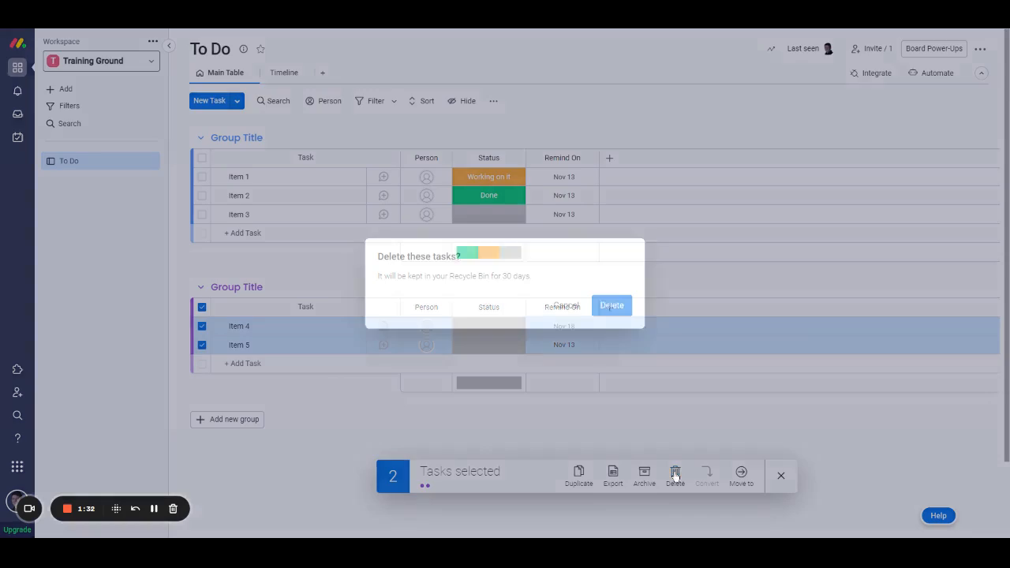
{"action": "left_click", "coordinate": [616, 305]}
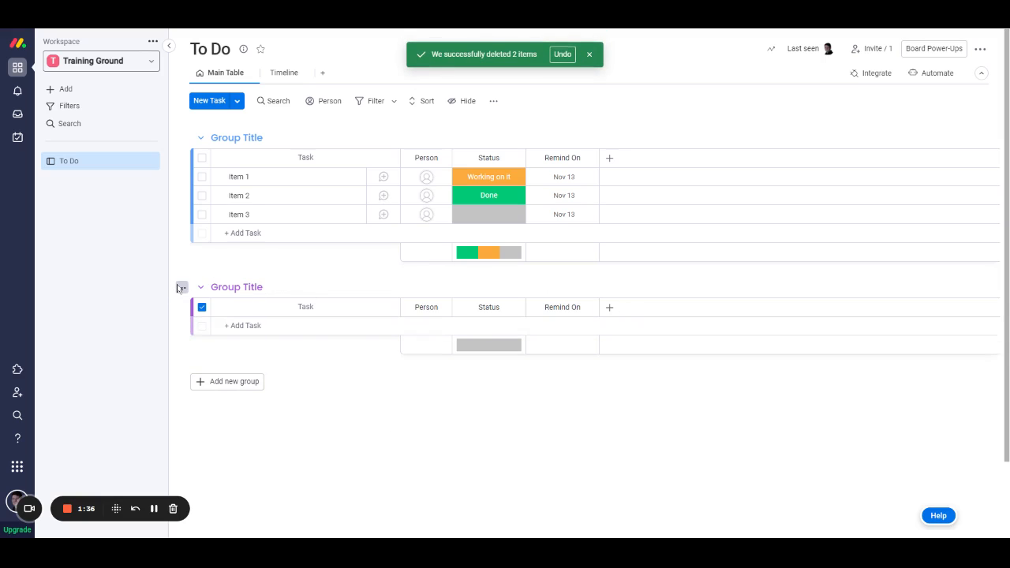
{"action": "left_click", "coordinate": [182, 288]}
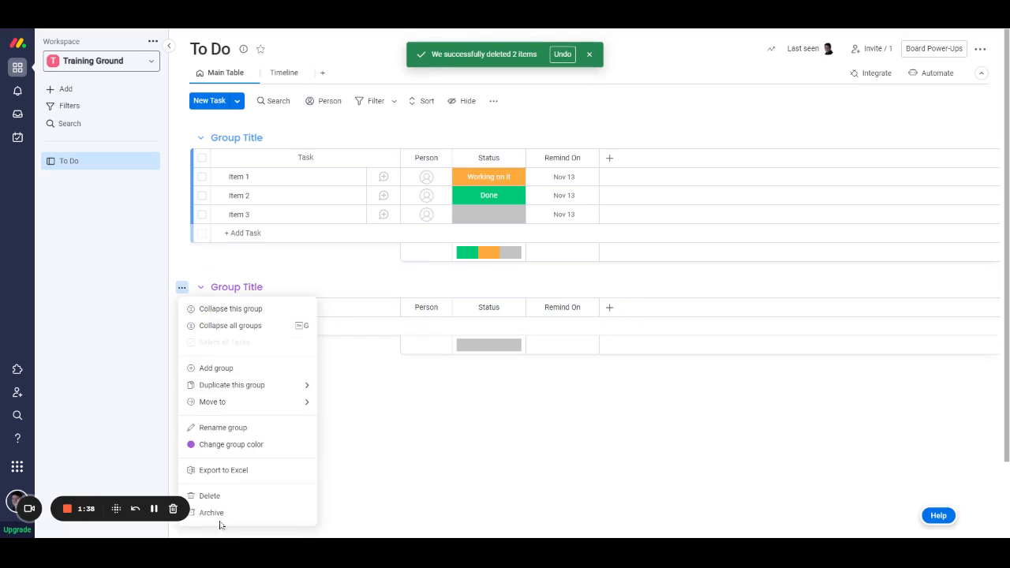
{"action": "left_click", "coordinate": [213, 495]}
{"action": "left_click", "coordinate": [613, 304]}
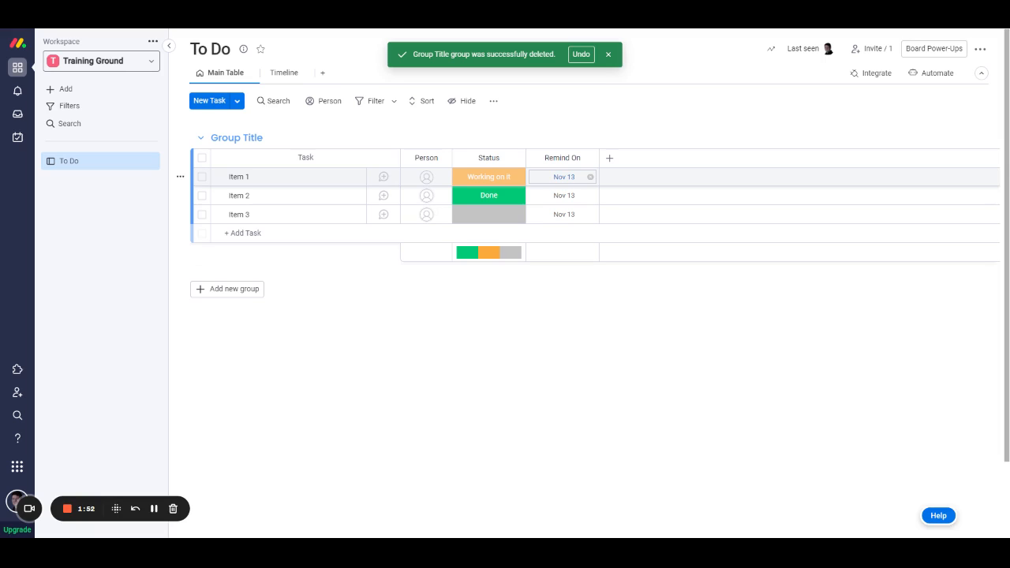
- Set the Remind On date of Item 1 to November 19, 2022
{"action": "left_click", "coordinate": [564, 177]}
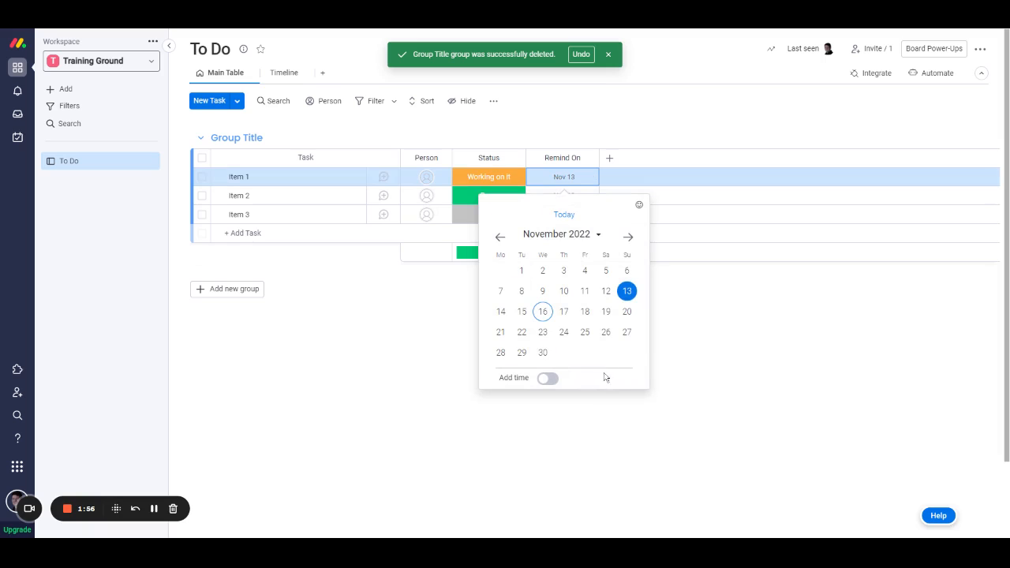
{"action": "left_click", "coordinate": [605, 311]}
{"action": "left_click", "coordinate": [690, 103]}
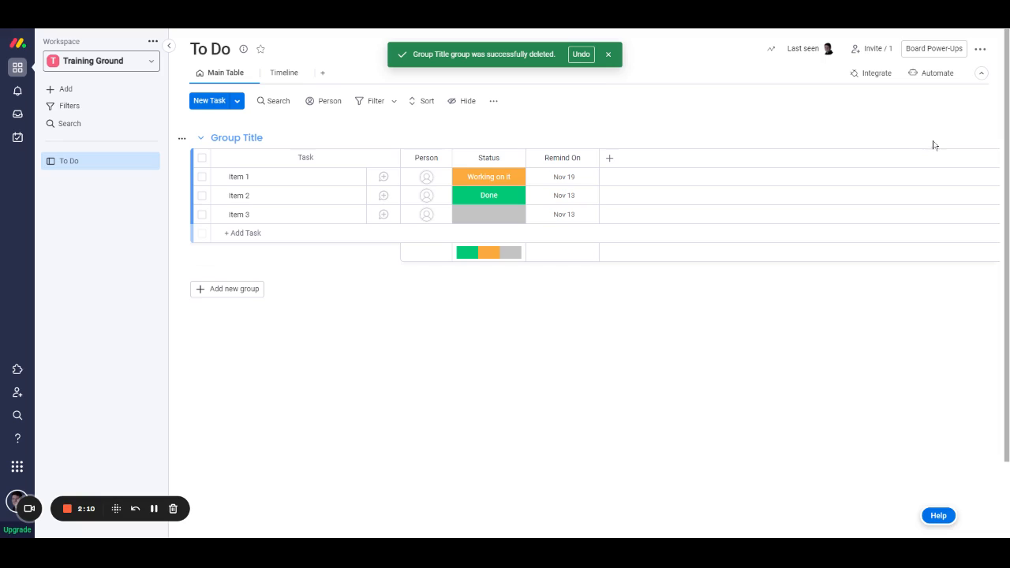
- Start a custom automation on the To Do board with item creation as its trigger
{"action": "left_click", "coordinate": [936, 73]}
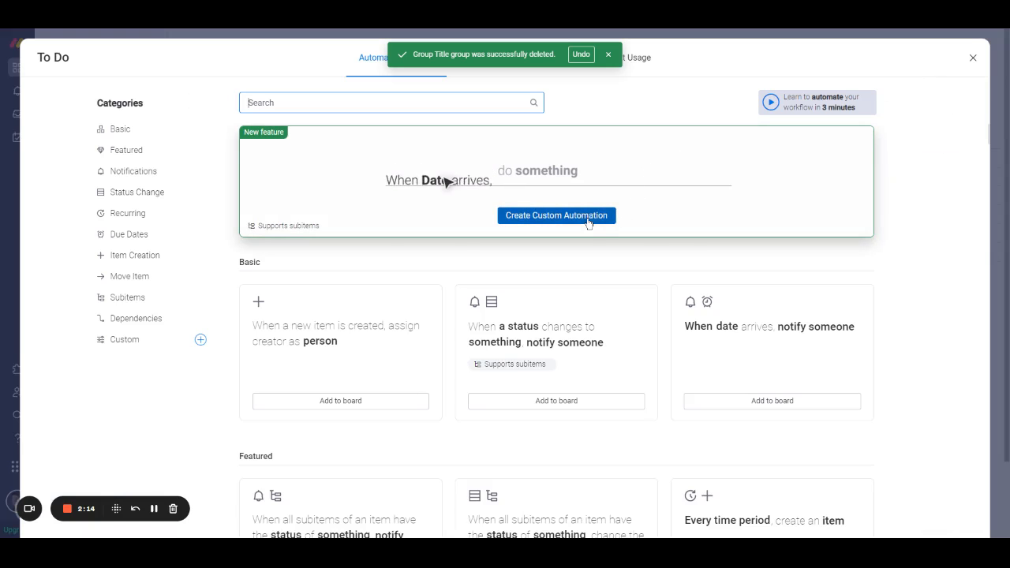
{"action": "left_click", "coordinate": [588, 215]}
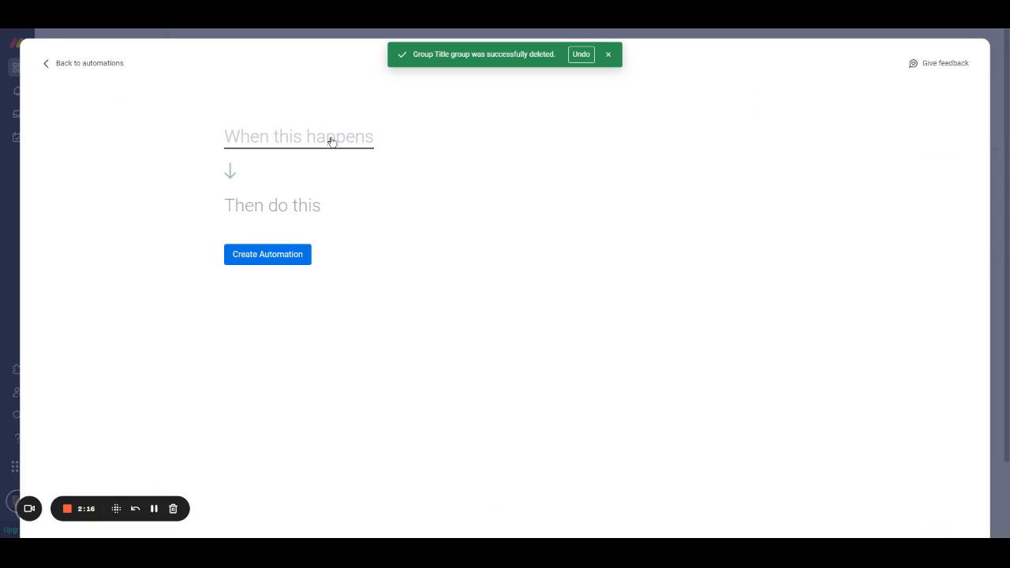
{"action": "left_click", "coordinate": [331, 141]}
{"action": "left_click", "coordinate": [260, 287]}
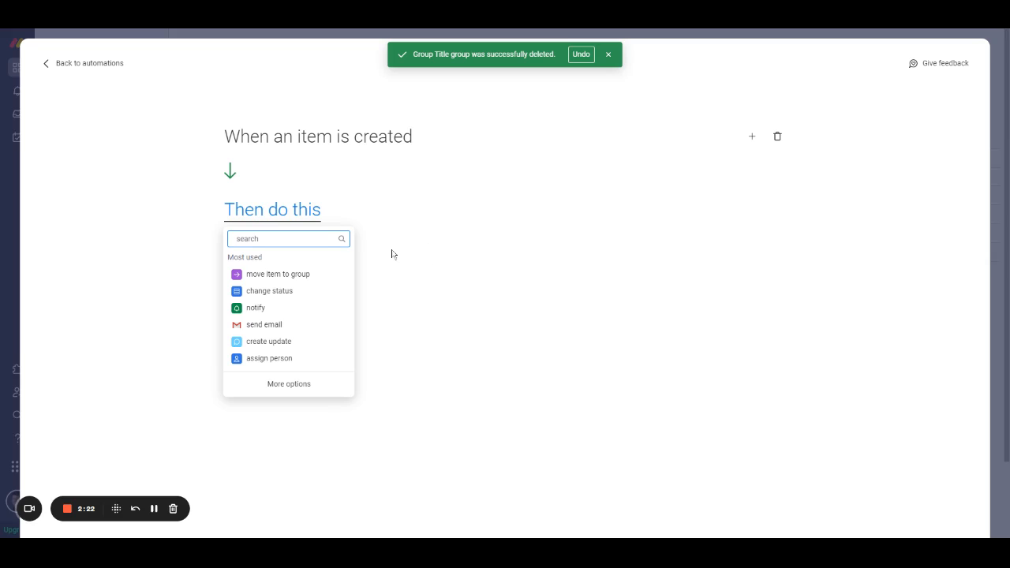
- Add a set date action to the automation that sets the Remind On column to today
{"action": "left_click", "coordinate": [298, 386]}
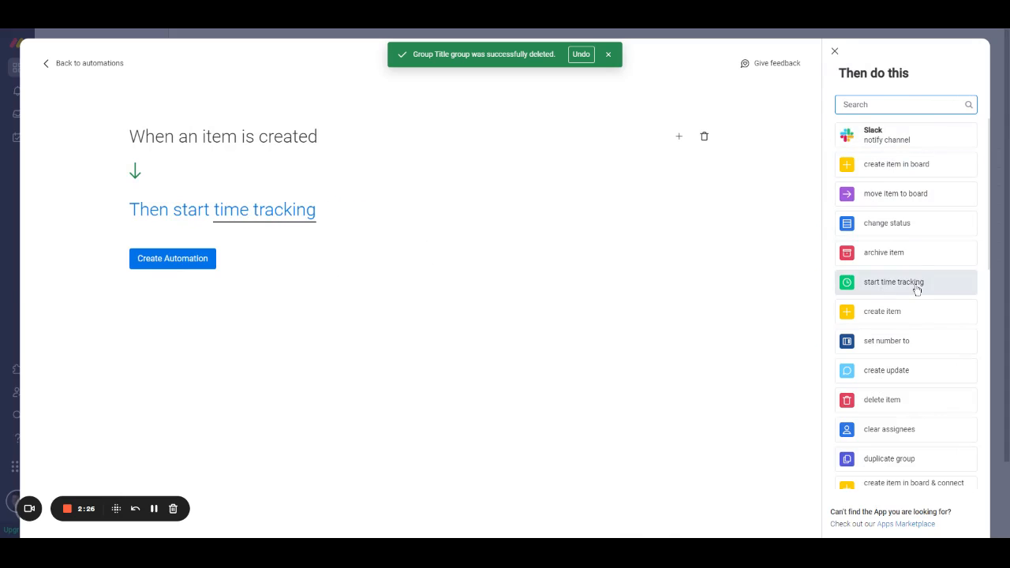
{"action": "left_click", "coordinate": [843, 105]}
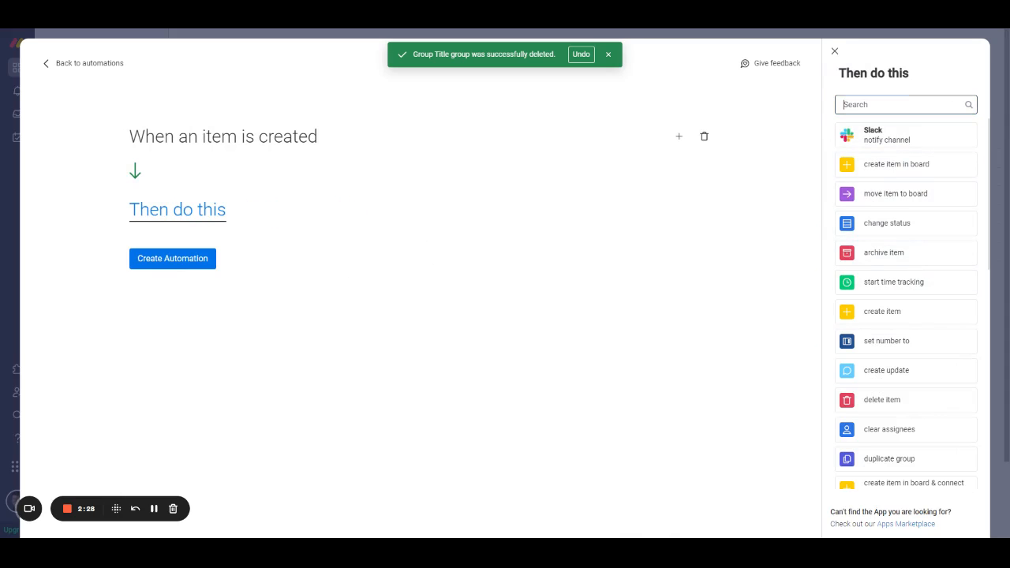
{"action": "type", "text": "date"}
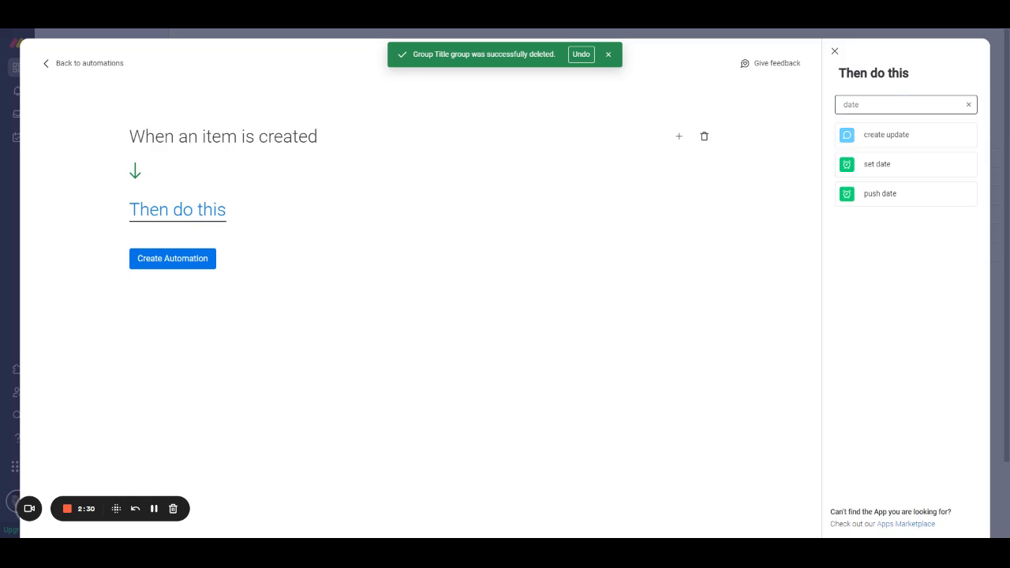
{"action": "left_click", "coordinate": [899, 164]}
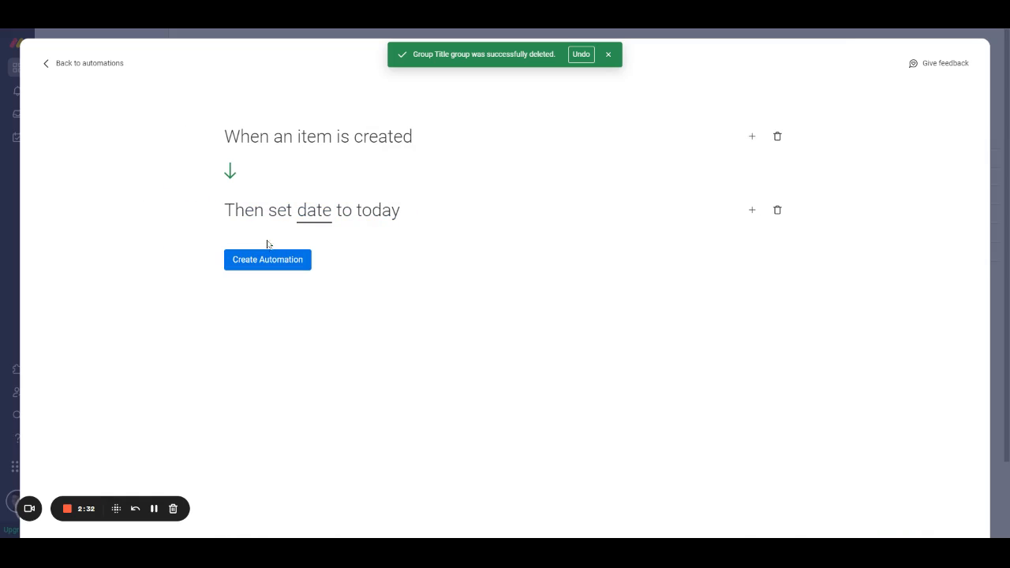
{"action": "left_click", "coordinate": [319, 216]}
{"action": "left_click", "coordinate": [341, 256]}
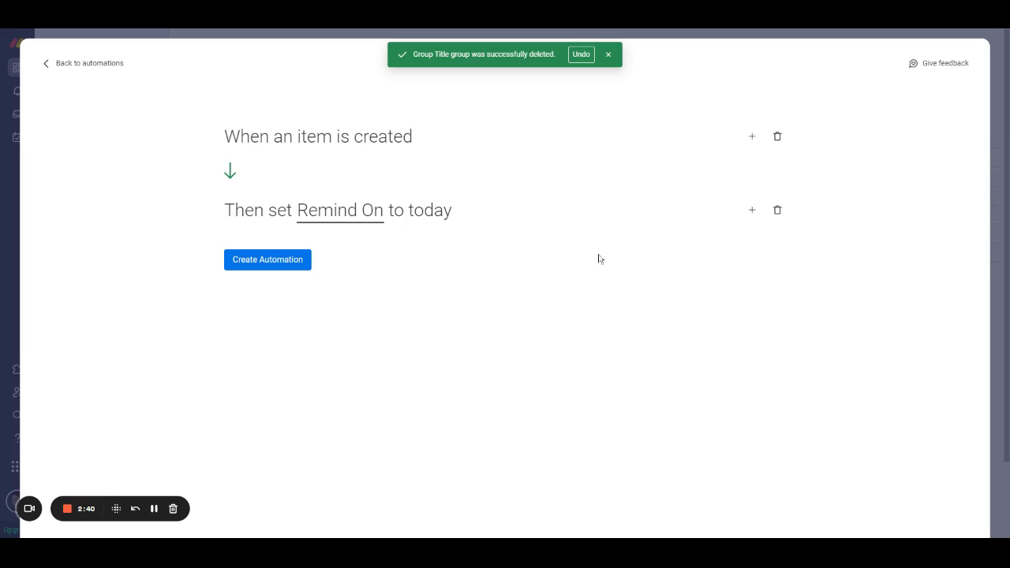
- Add a second action that pushes the Remind On date by 7 days, create the automation and return to the board
{"action": "left_click", "coordinate": [752, 211]}
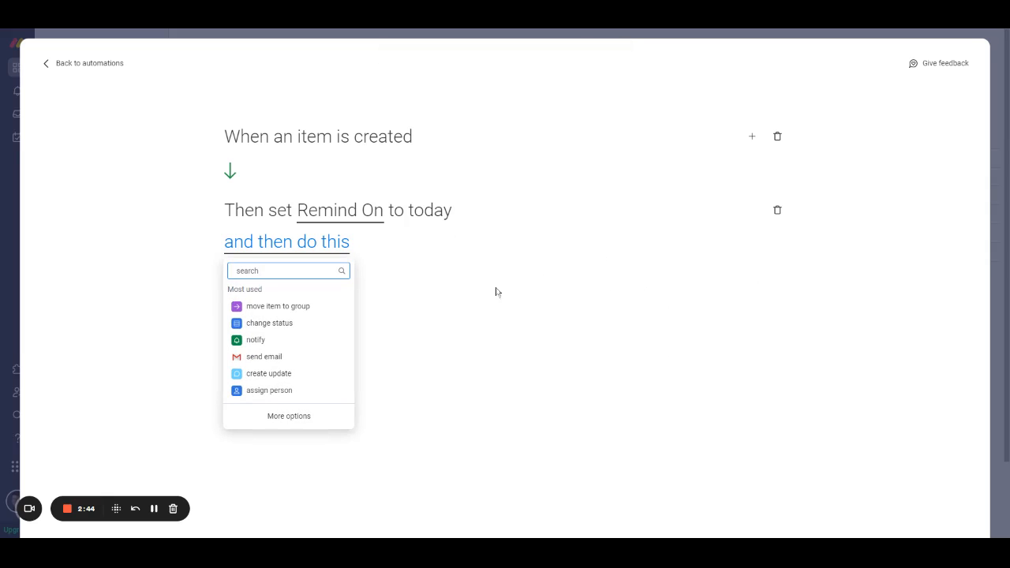
{"action": "type", "text": "push"}
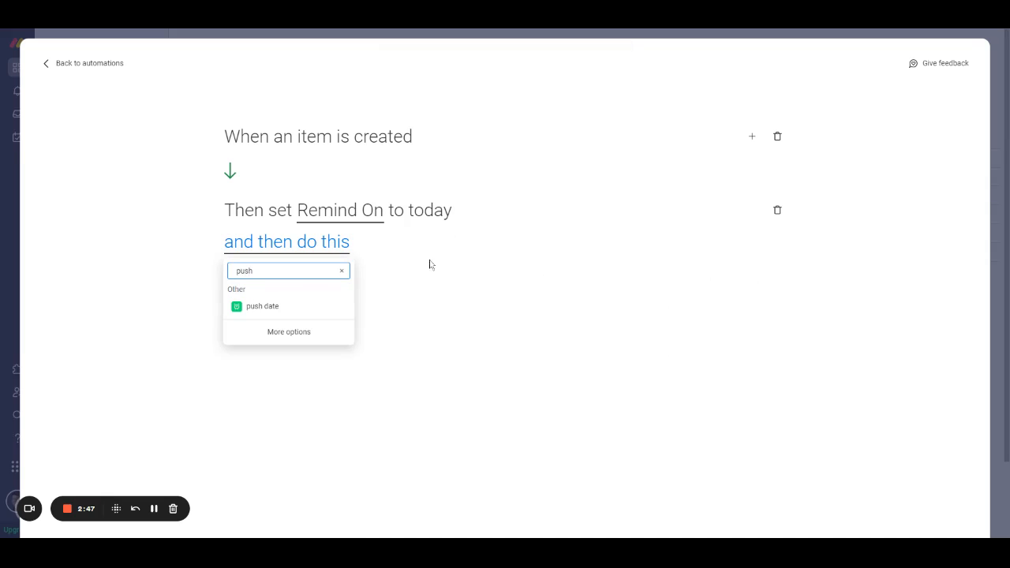
{"action": "left_click", "coordinate": [308, 306]}
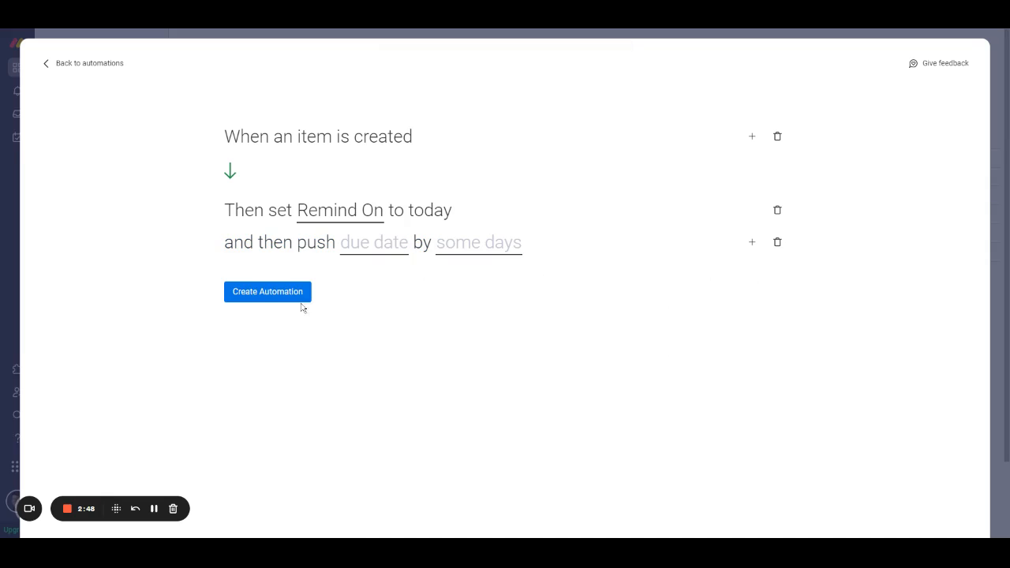
{"action": "left_click", "coordinate": [388, 250]}
{"action": "left_click", "coordinate": [392, 289]}
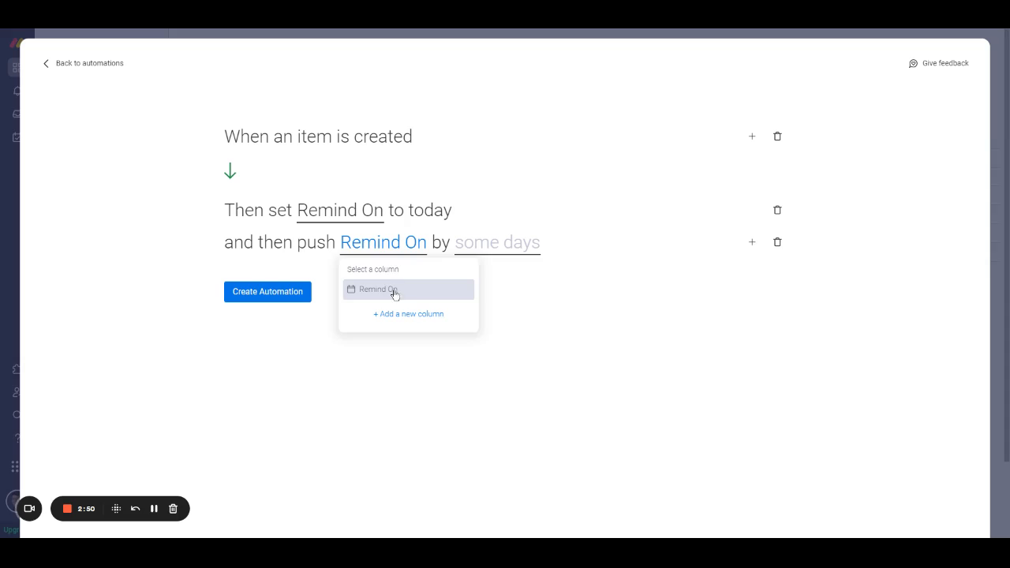
{"action": "left_click", "coordinate": [507, 249]}
{"action": "left_click", "coordinate": [470, 287]}
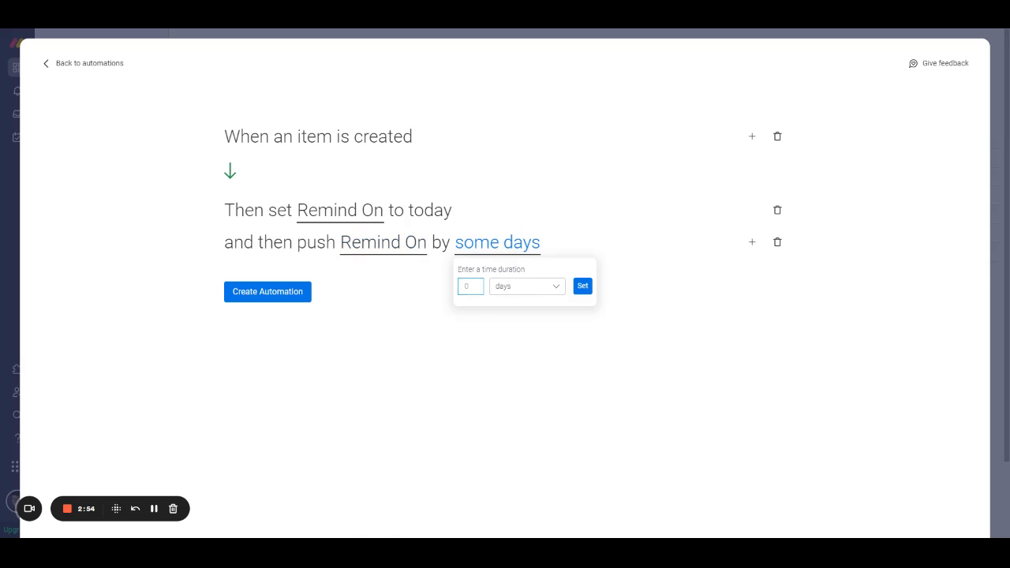
{"action": "type", "text": "7"}
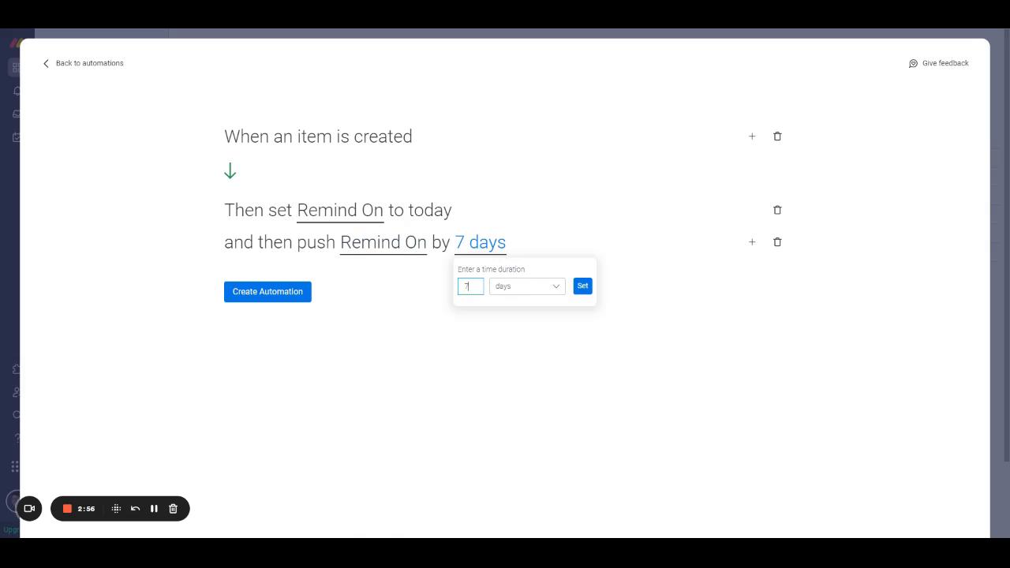
{"action": "left_click", "coordinate": [588, 290]}
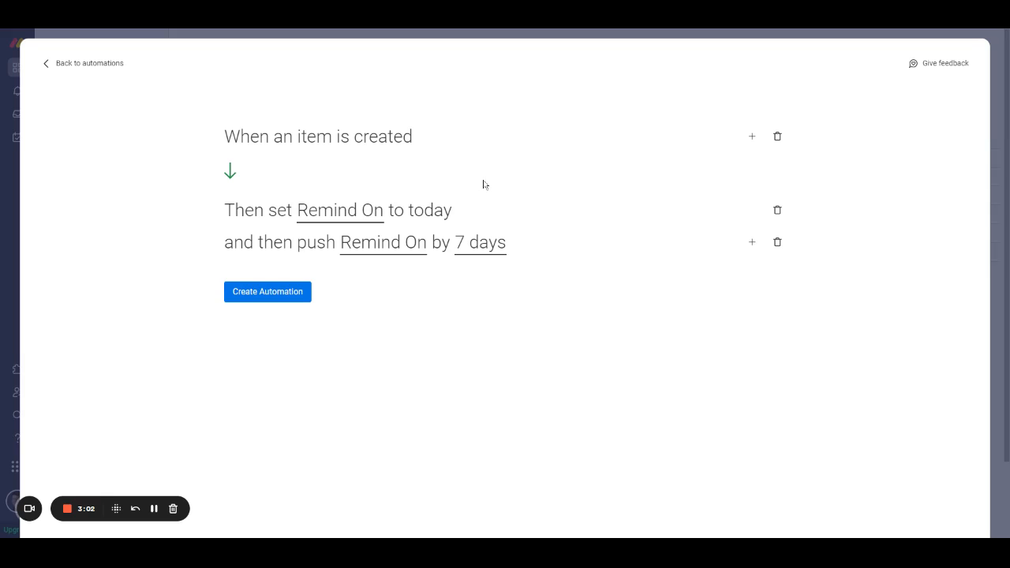
{"action": "left_click", "coordinate": [283, 291]}
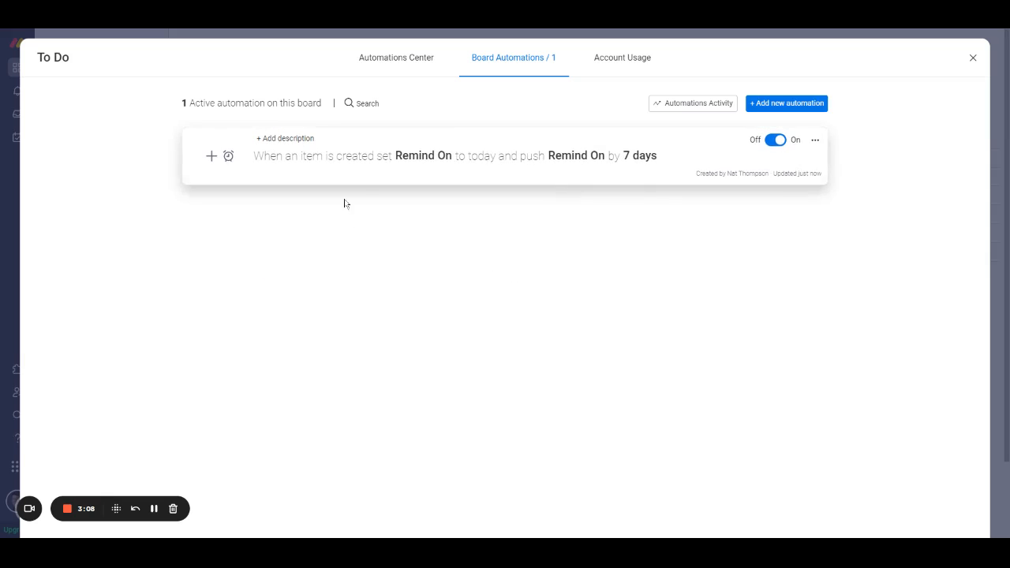
{"action": "left_click", "coordinate": [973, 58]}
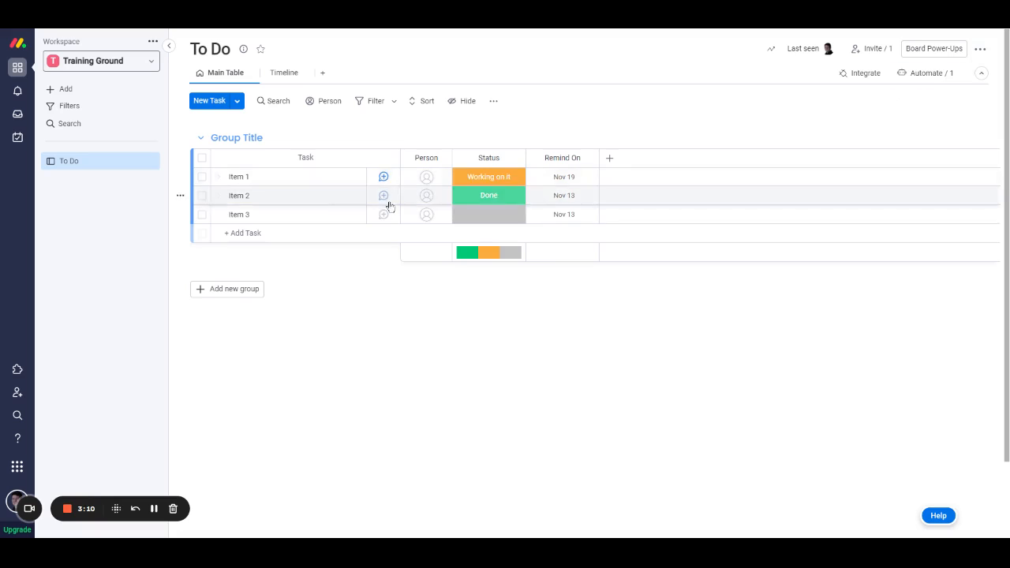
- Add a new task named "Item 4" to the group to test the automation
{"action": "left_click", "coordinate": [284, 230]}
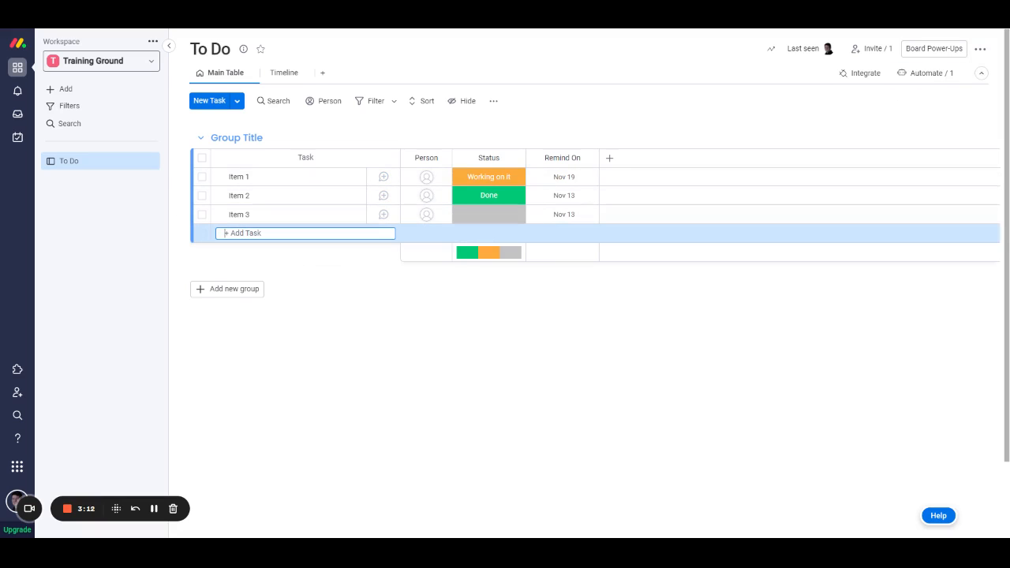
{"action": "type", "text": "It"}
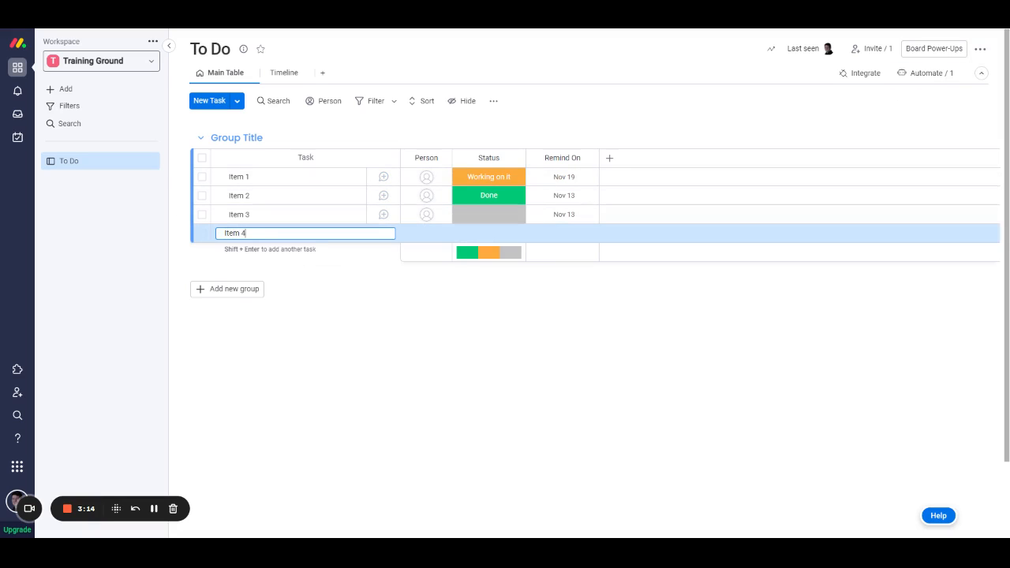
{"action": "type", "text": "em 4"}
{"action": "key", "text": "Return"}
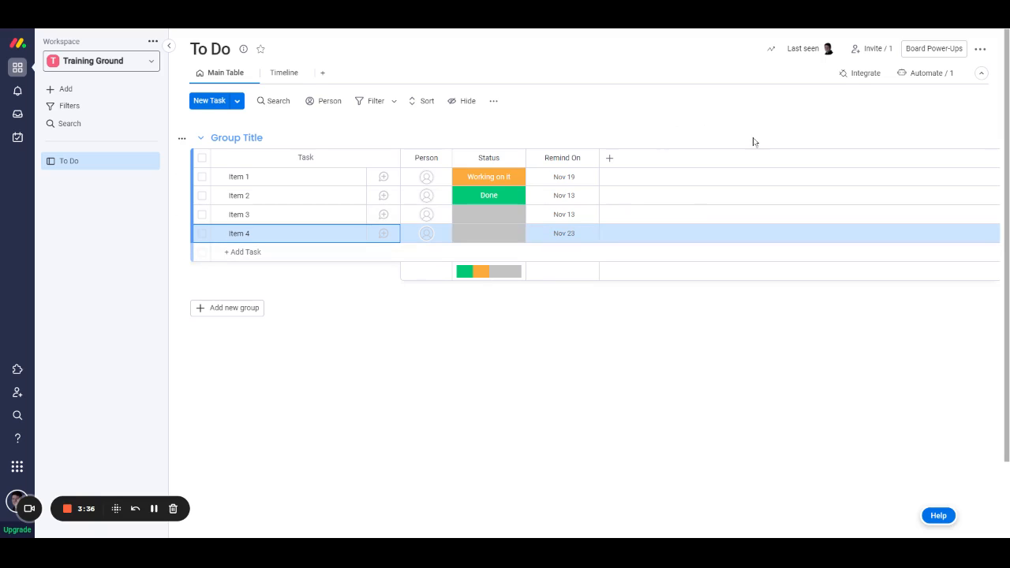
- Start another custom automation on the To Do board, triggered when the Remind On date arrives
{"action": "left_click", "coordinate": [918, 75]}
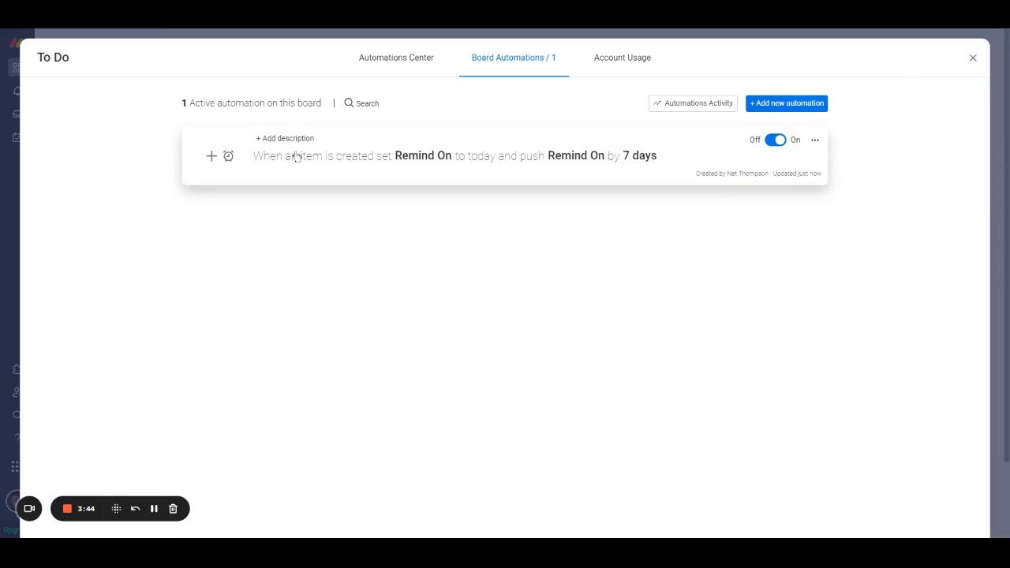
{"action": "left_click", "coordinate": [798, 102]}
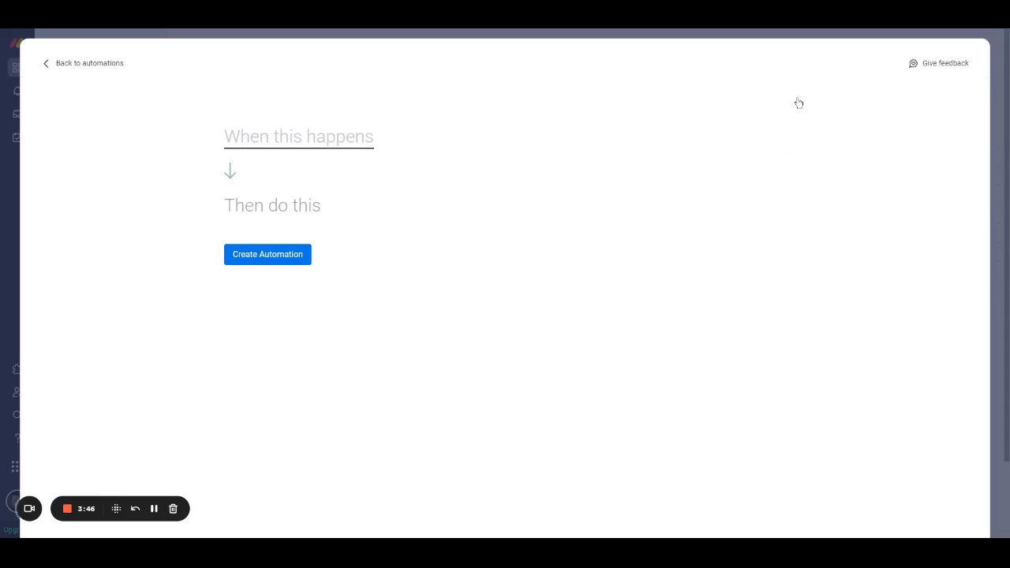
{"action": "left_click", "coordinate": [338, 143]}
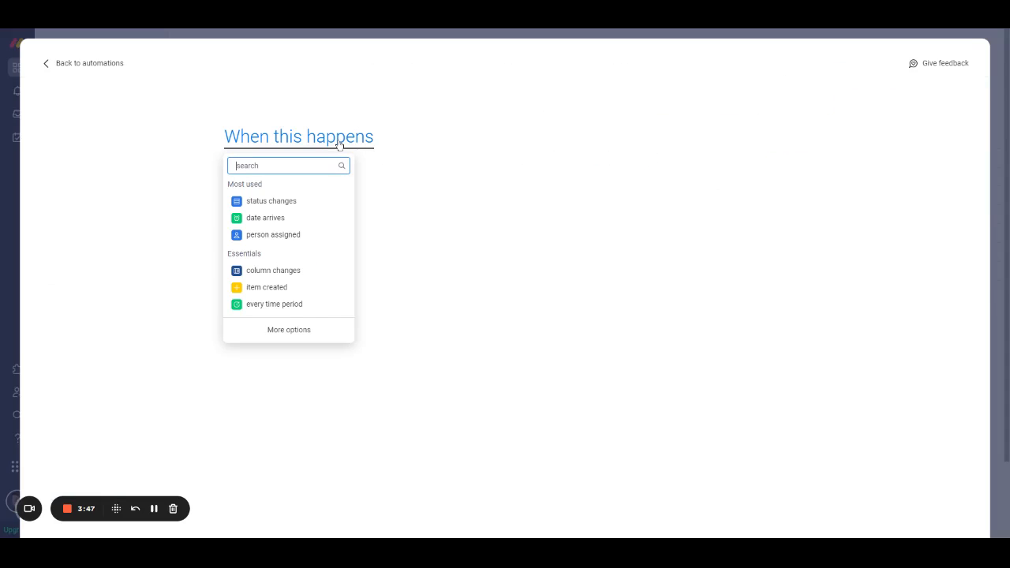
{"action": "left_click", "coordinate": [260, 217]}
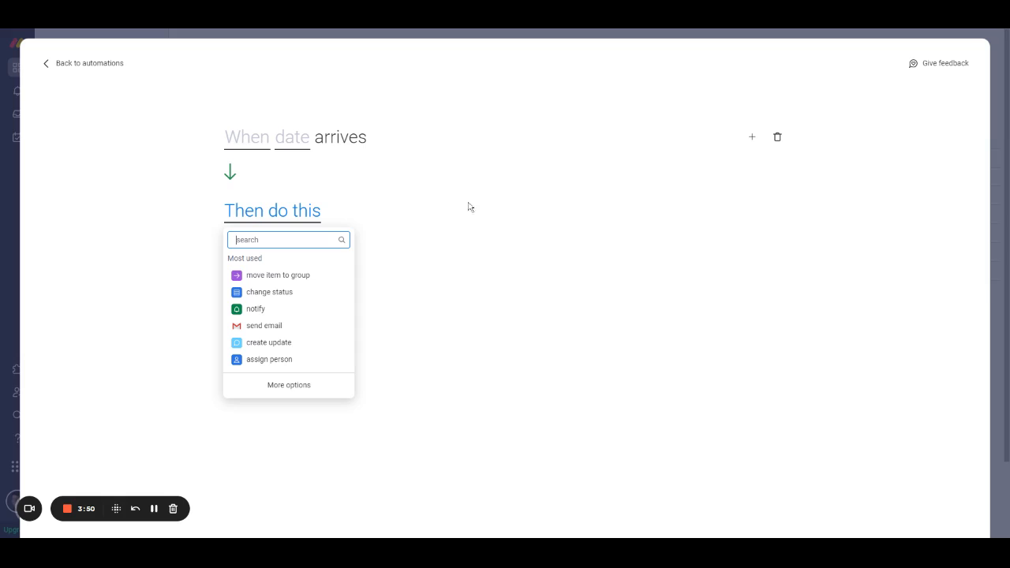
{"action": "left_click", "coordinate": [299, 142]}
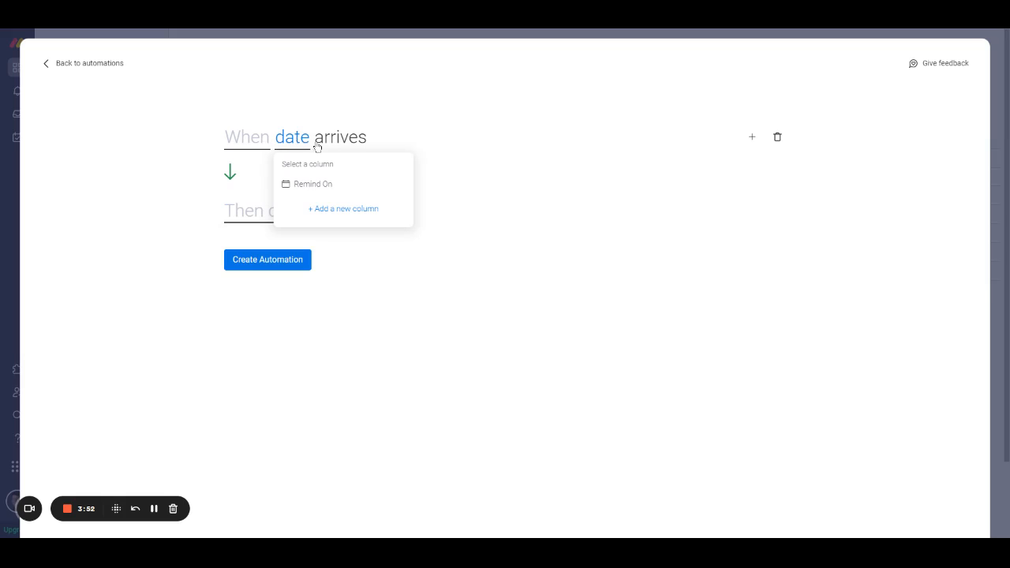
{"action": "left_click", "coordinate": [316, 190]}
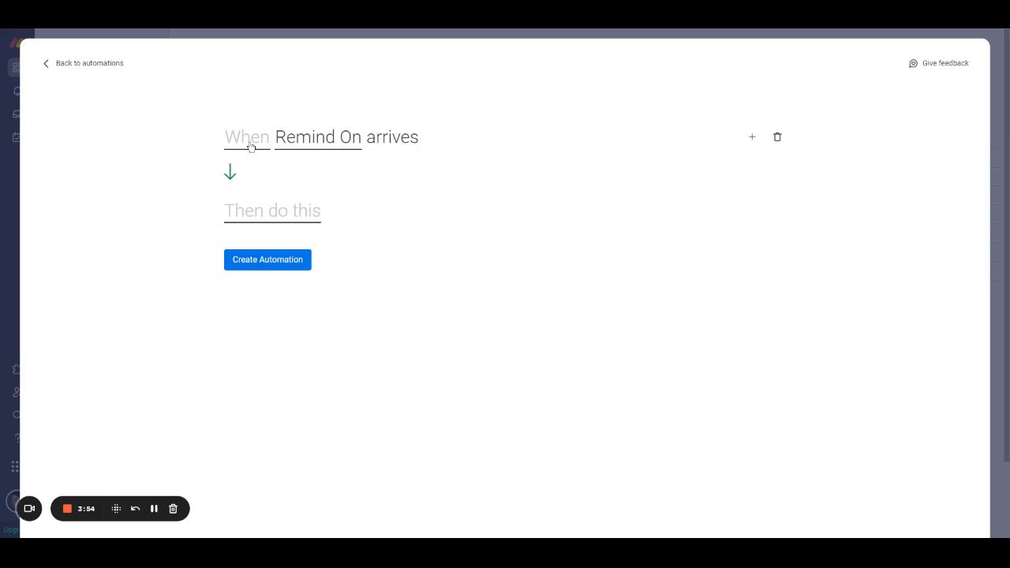
- Set the Remind On trigger to fire at 8 AM on the date itself
{"action": "left_click", "coordinate": [249, 143]}
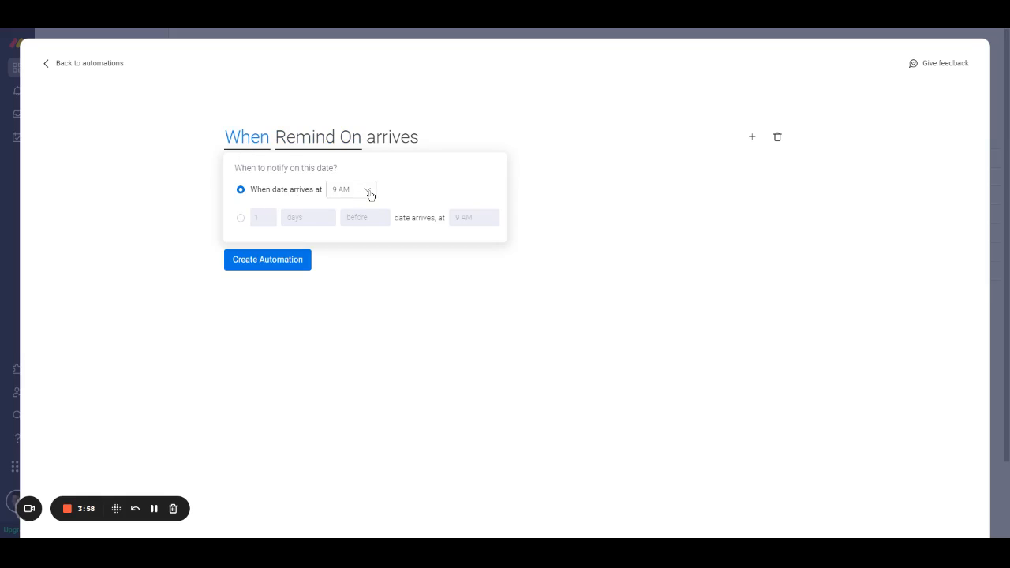
{"action": "left_click", "coordinate": [367, 190]}
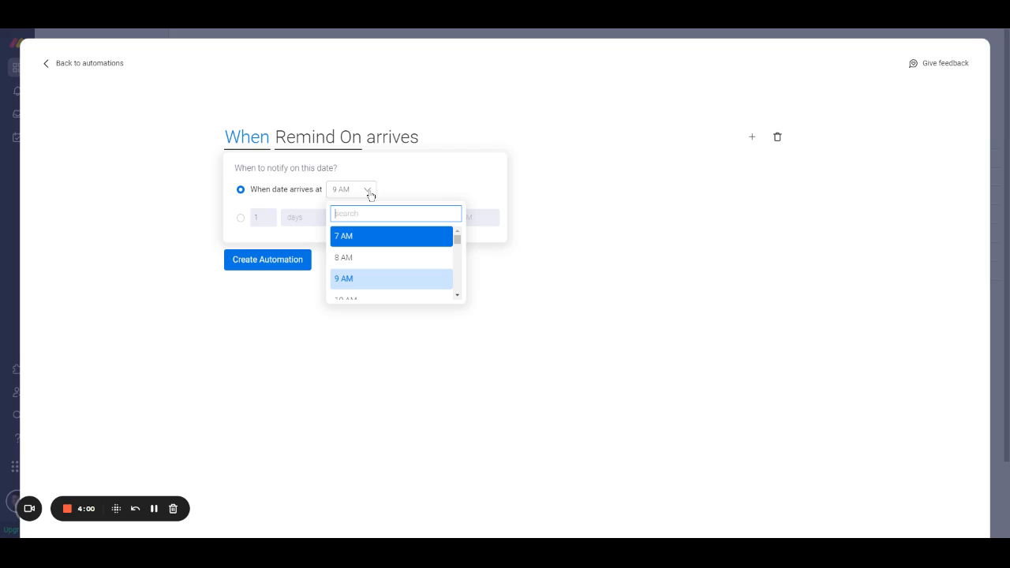
{"action": "left_click", "coordinate": [352, 257]}
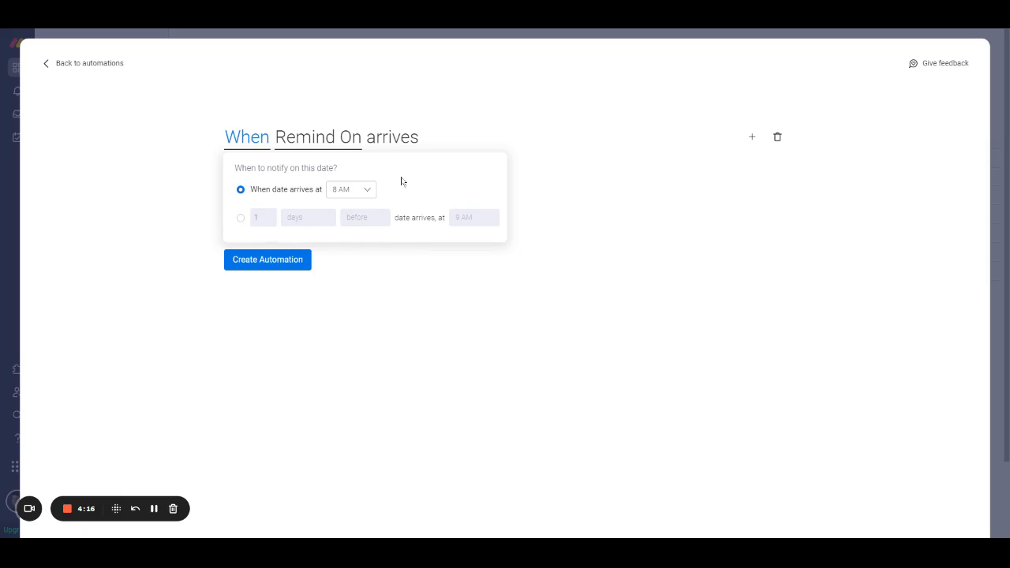
{"action": "left_click", "coordinate": [519, 84]}
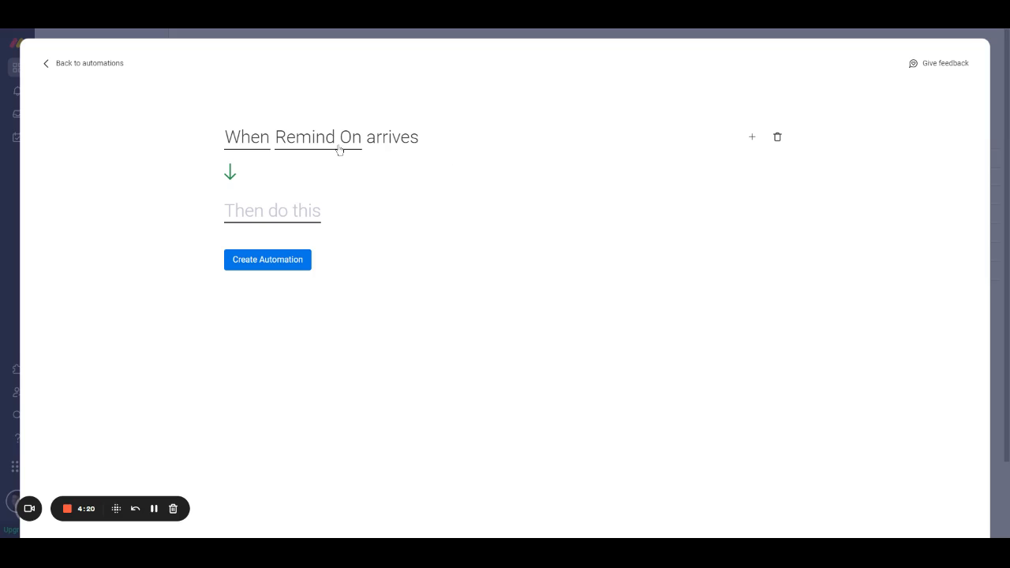
- Add a notify action to the automation with yourself (Me) as the recipient
{"action": "left_click", "coordinate": [299, 211]}
{"action": "left_click", "coordinate": [261, 310]}
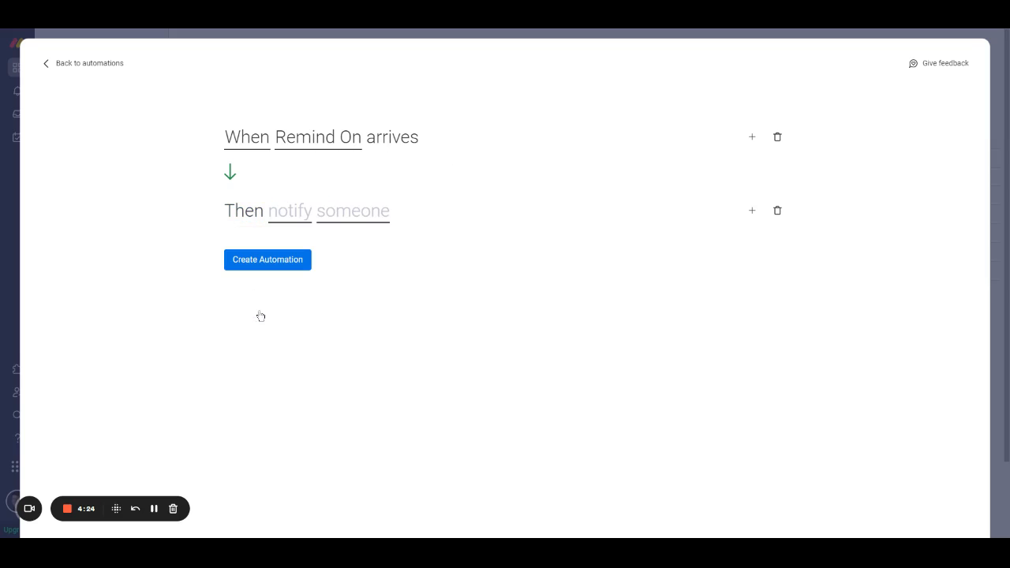
{"action": "left_click", "coordinate": [360, 213]}
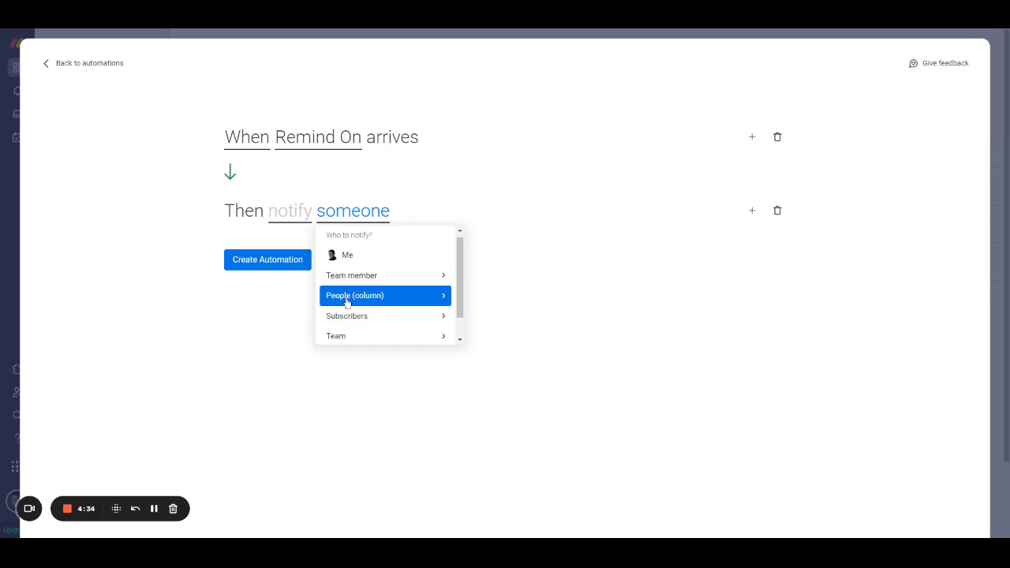
{"action": "left_click", "coordinate": [350, 256]}
- Write the notification message "Hey {user name}, the item {task's name} is due. Please follow up." using the board's auto-populated fields
{"action": "left_click", "coordinate": [294, 219]}
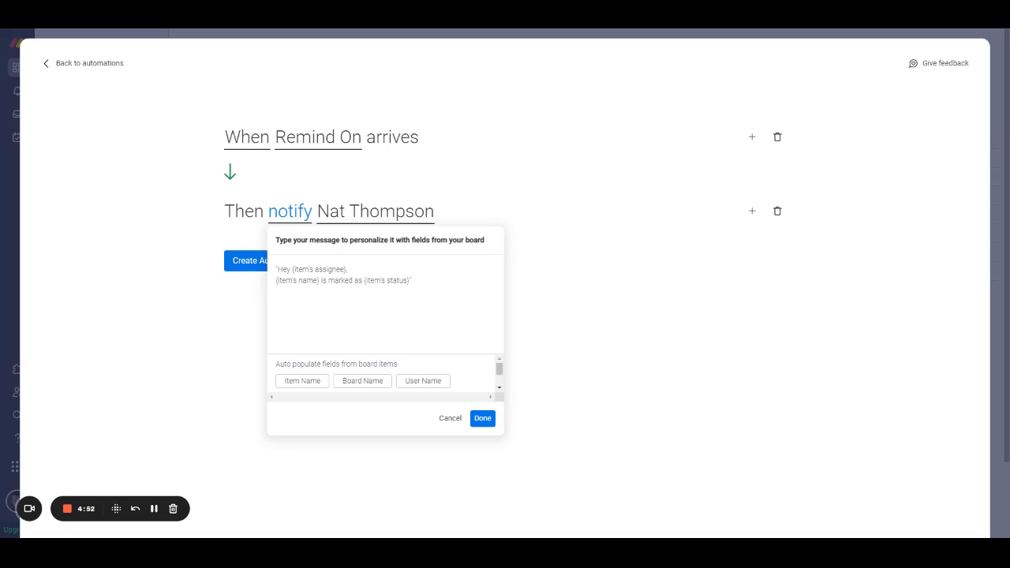
{"action": "type", "text": "Hey"}
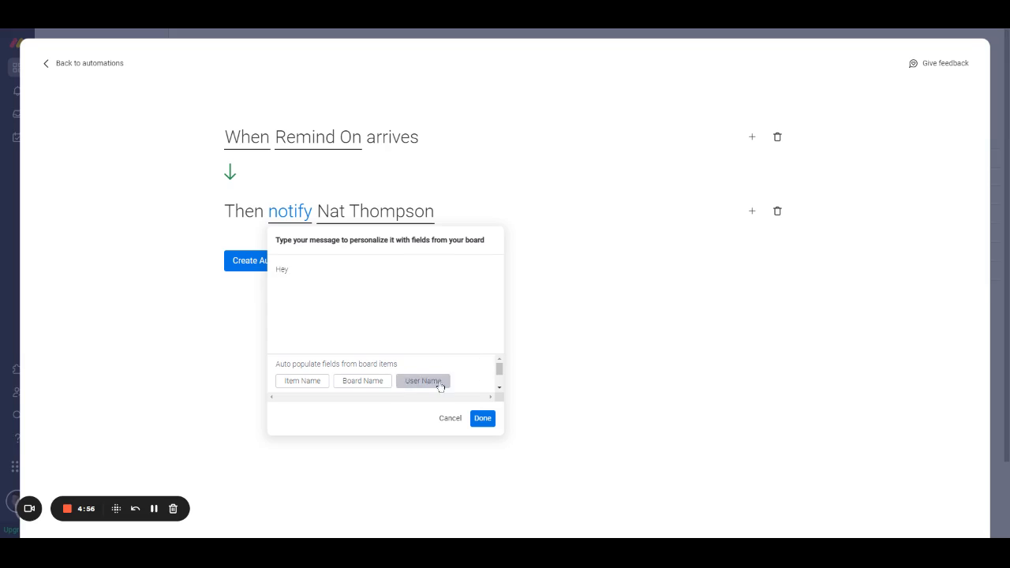
{"action": "left_click", "coordinate": [499, 387]}
{"action": "left_click", "coordinate": [499, 388]}
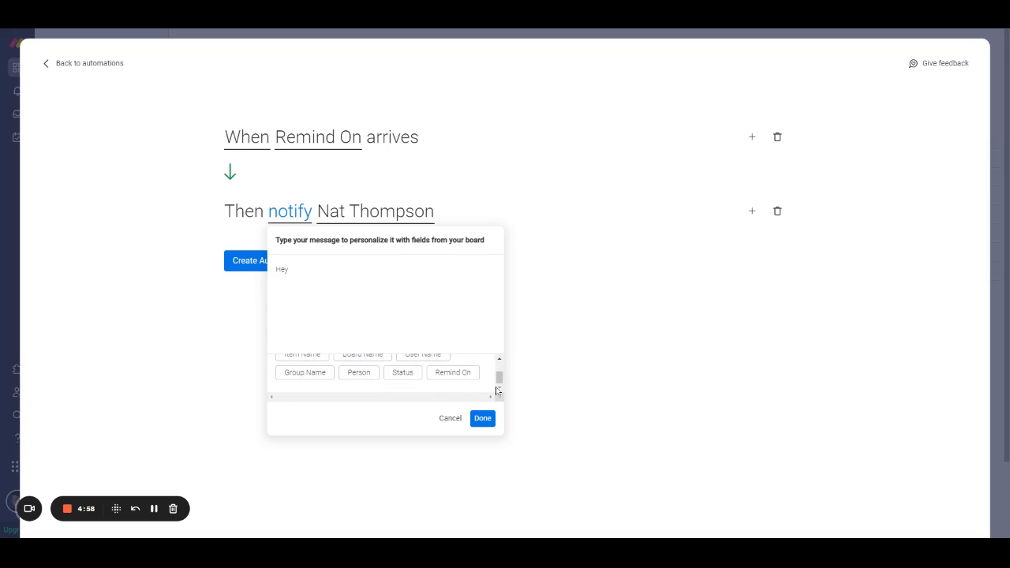
{"action": "left_click_drag", "start_coordinate": [501, 382], "coordinate": [505, 377]}
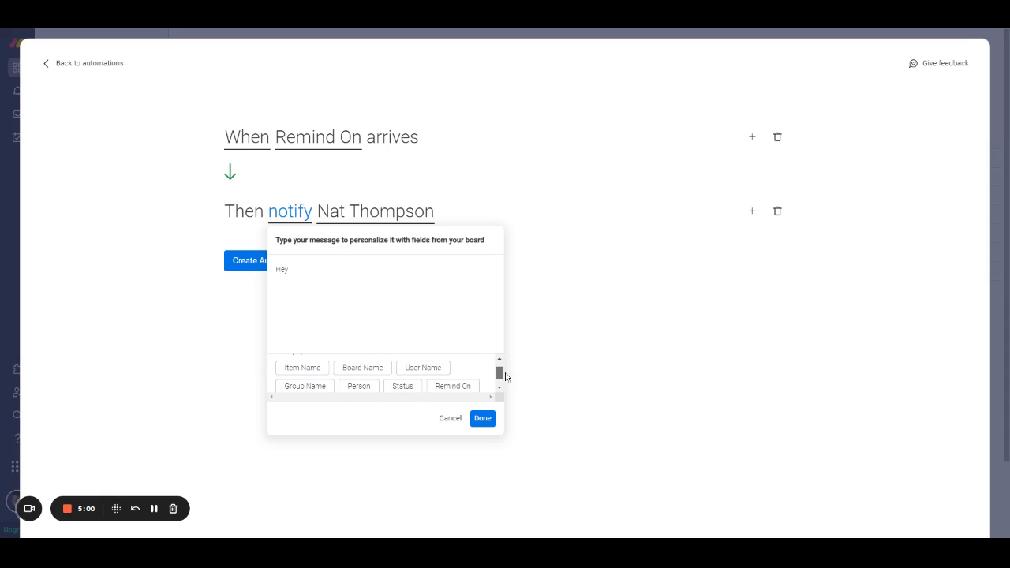
{"action": "left_click", "coordinate": [438, 374]}
{"action": "left_click", "coordinate": [317, 369]}
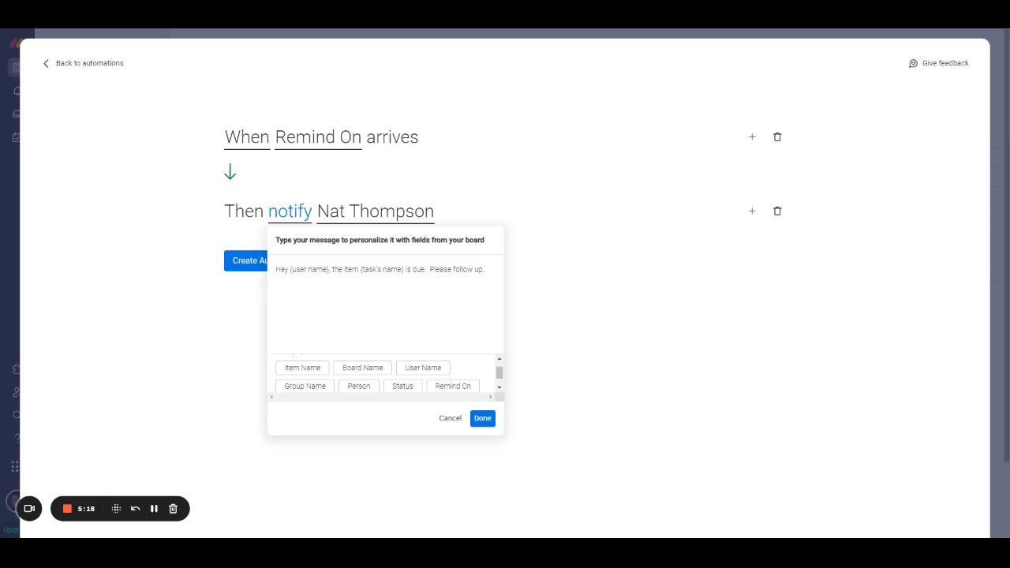
{"action": "left_click", "coordinate": [482, 418]}
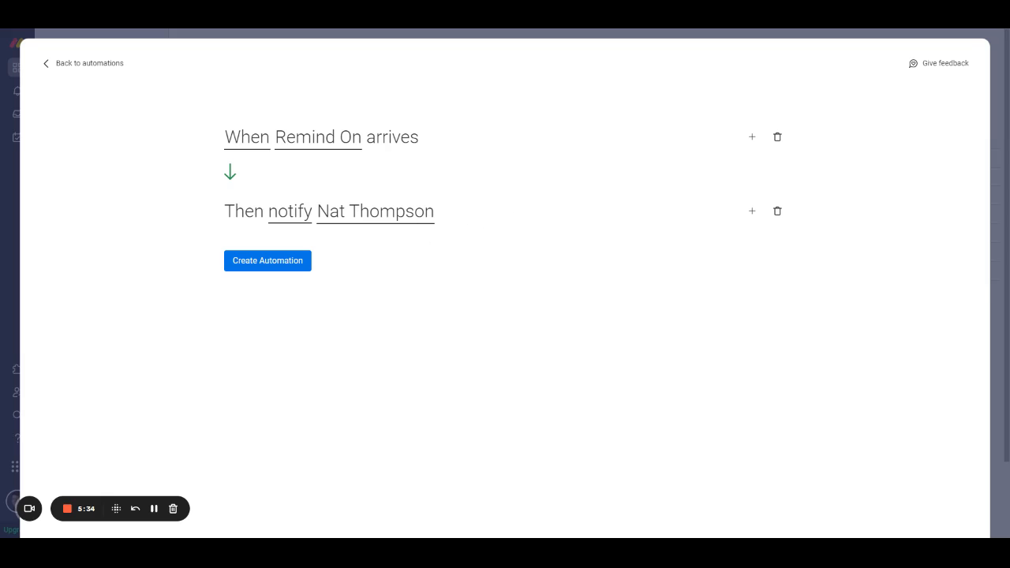
- Add a second action that pushes the Remind On date by 7 days
{"action": "left_click", "coordinate": [753, 217]}
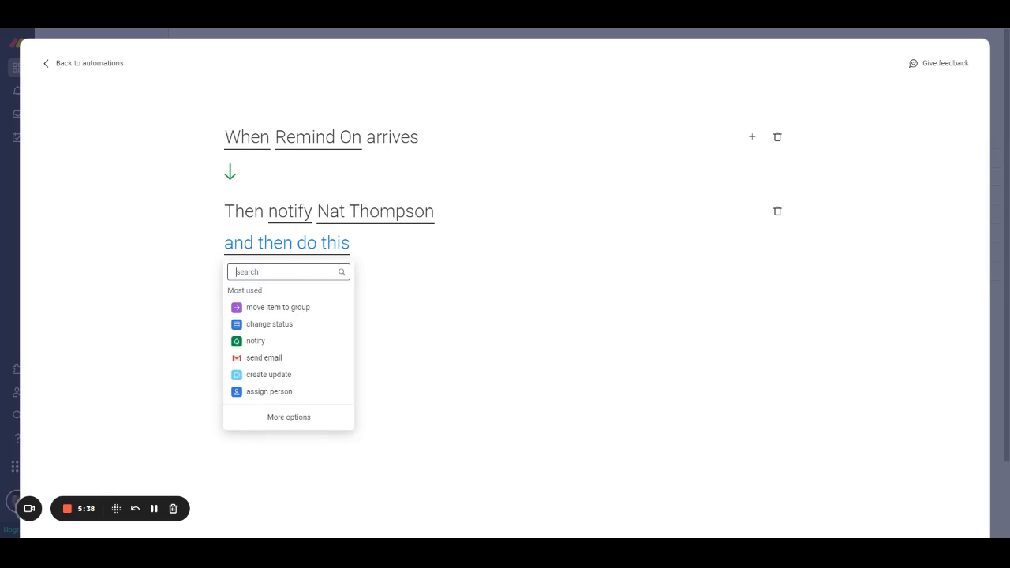
{"action": "type", "text": "push"}
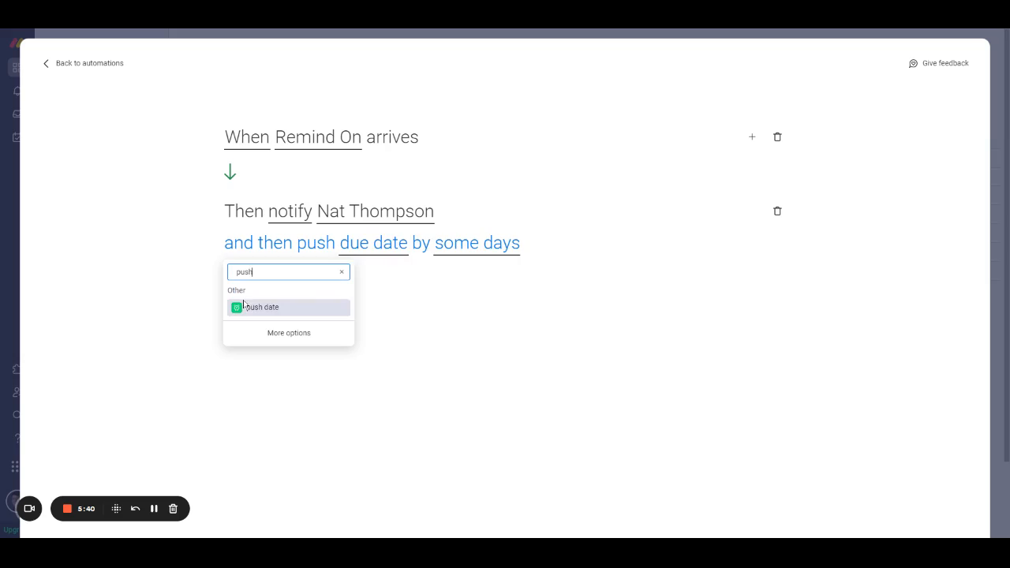
{"action": "left_click", "coordinate": [266, 308]}
{"action": "left_click", "coordinate": [394, 247]}
{"action": "left_click", "coordinate": [378, 291]}
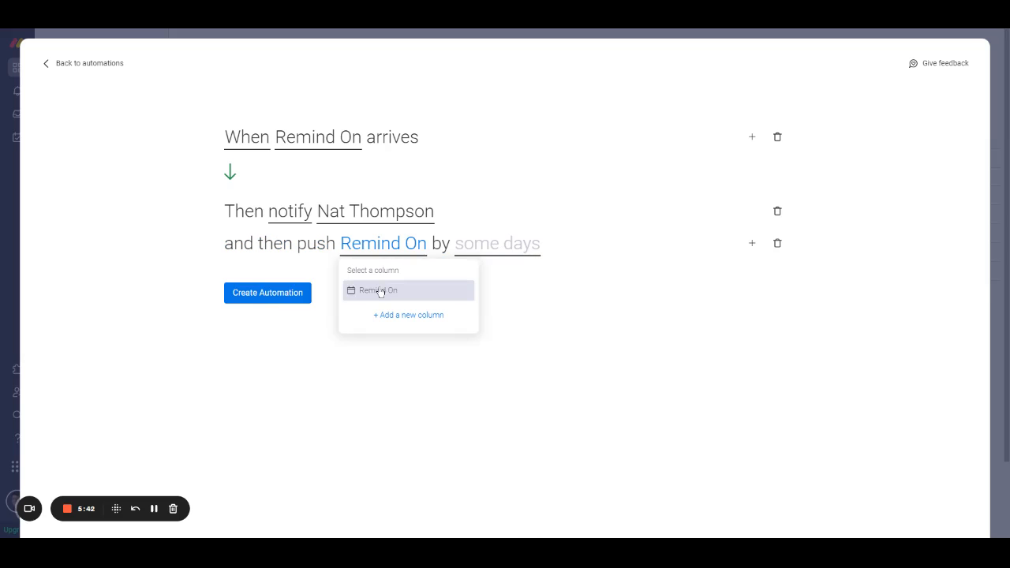
{"action": "left_click", "coordinate": [497, 245]}
{"action": "left_click", "coordinate": [470, 288]}
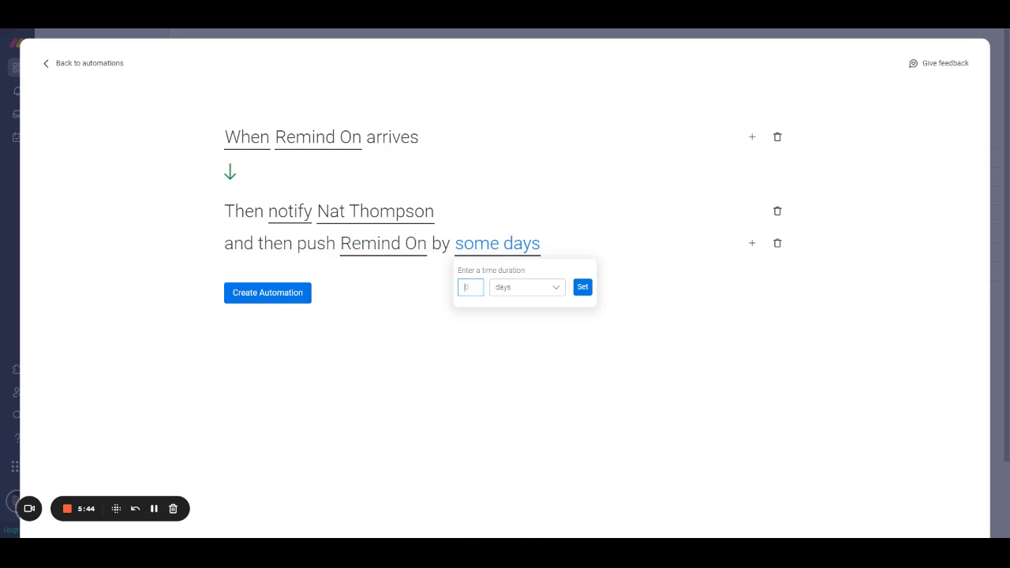
{"action": "type", "text": "7"}
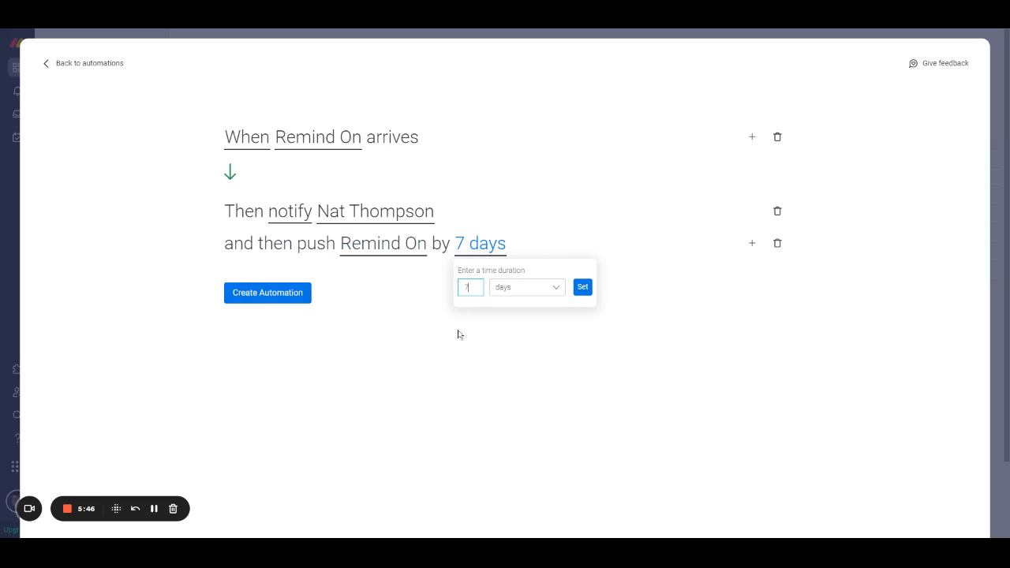
{"action": "left_click", "coordinate": [582, 287]}
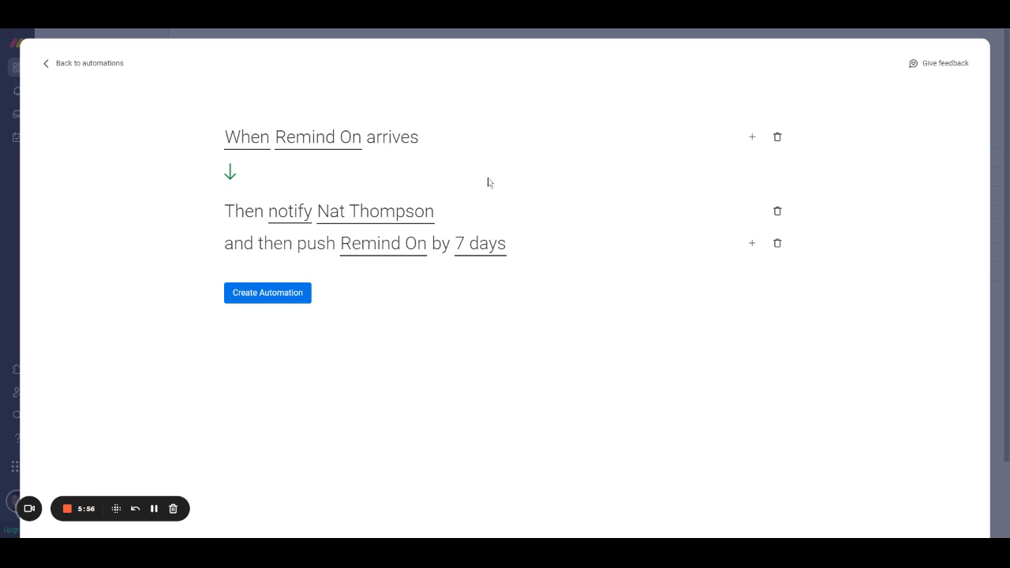
- Add the condition that Status is not Done to the trigger, create the automation and return to the board
{"action": "left_click", "coordinate": [751, 138]}
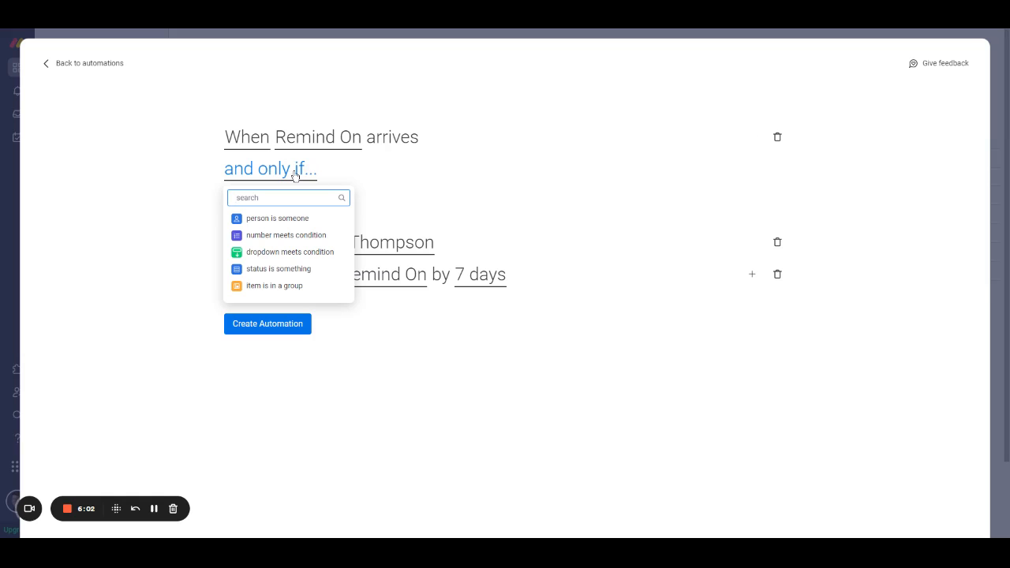
{"action": "left_click", "coordinate": [276, 269]}
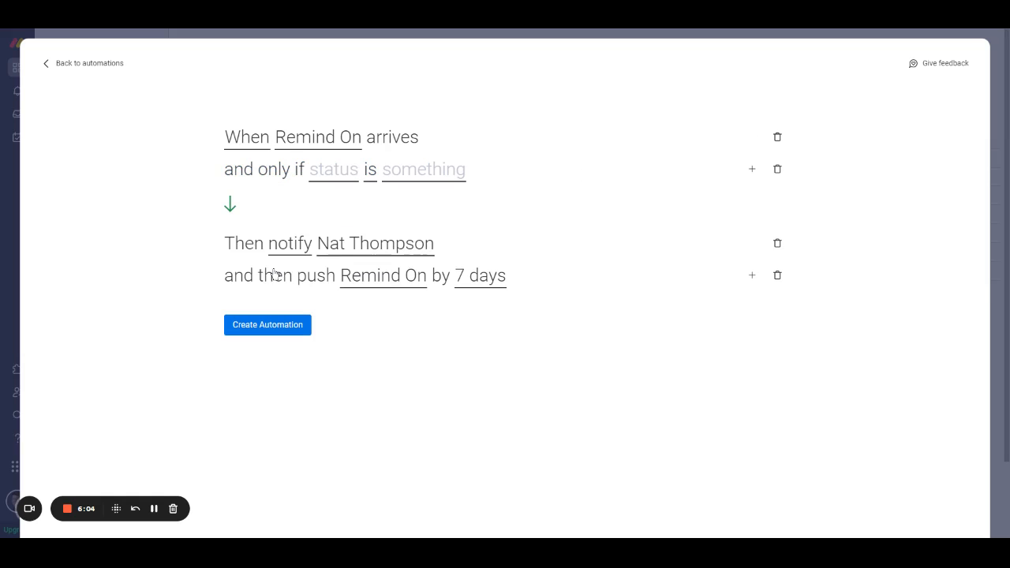
{"action": "left_click", "coordinate": [376, 175]}
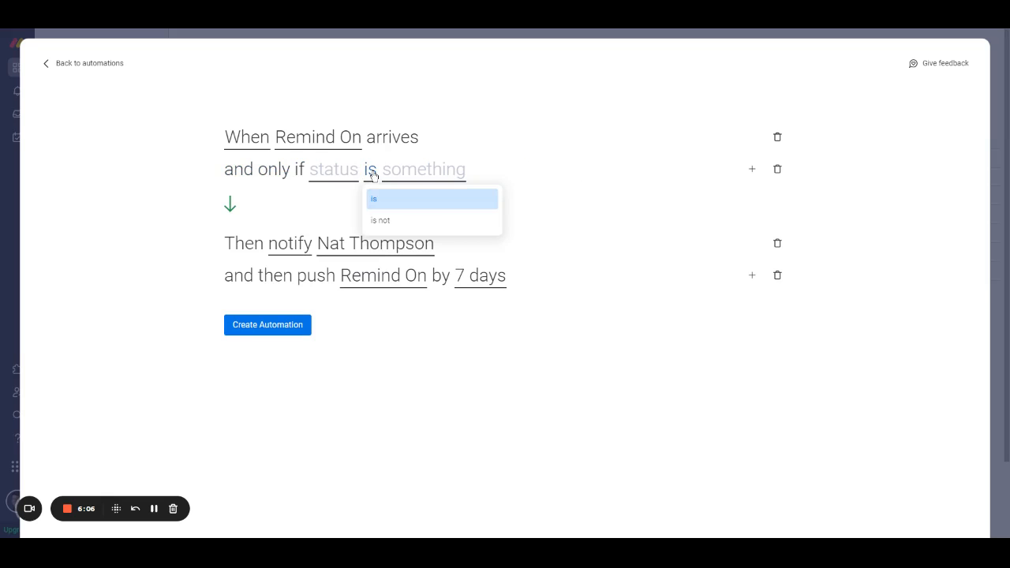
{"action": "left_click", "coordinate": [378, 223]}
{"action": "left_click", "coordinate": [335, 170]}
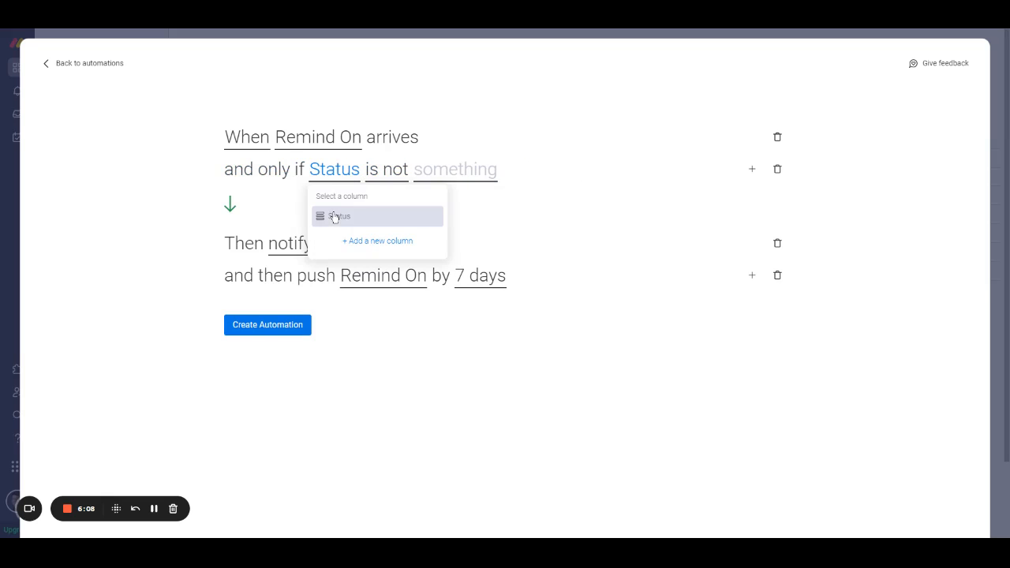
{"action": "left_click", "coordinate": [349, 214]}
{"action": "left_click", "coordinate": [471, 177]}
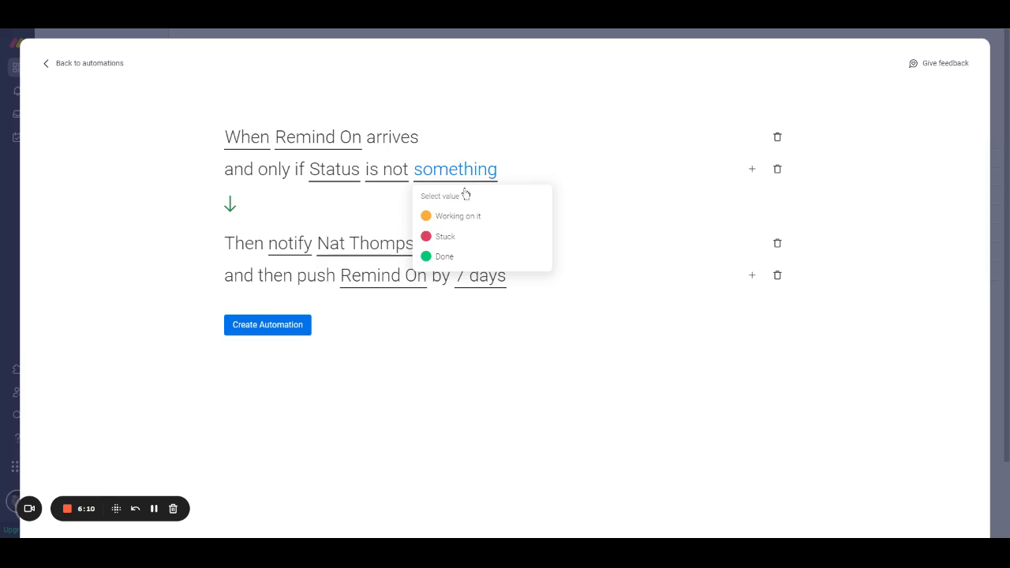
{"action": "left_click", "coordinate": [436, 256]}
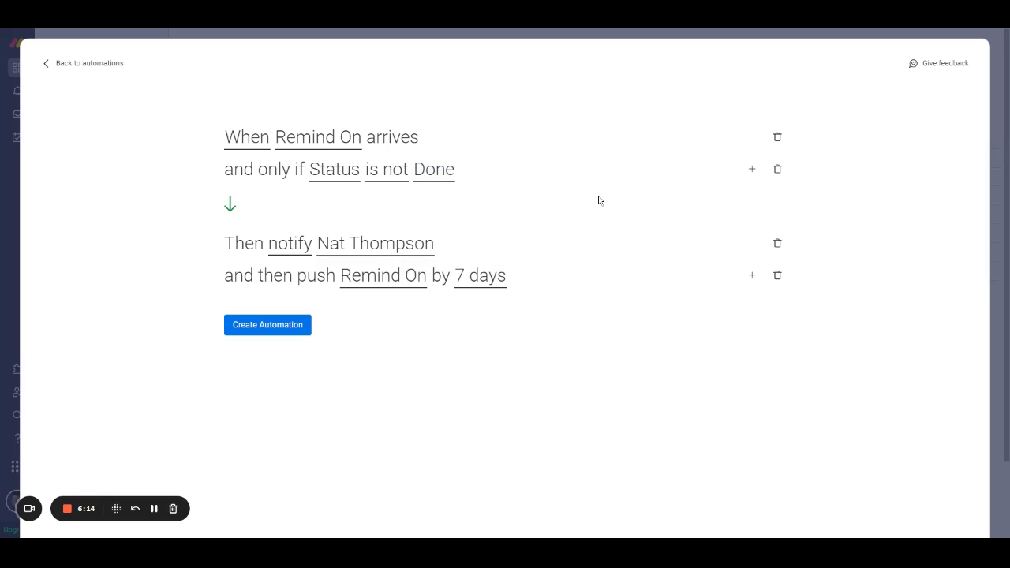
{"action": "left_click", "coordinate": [279, 329]}
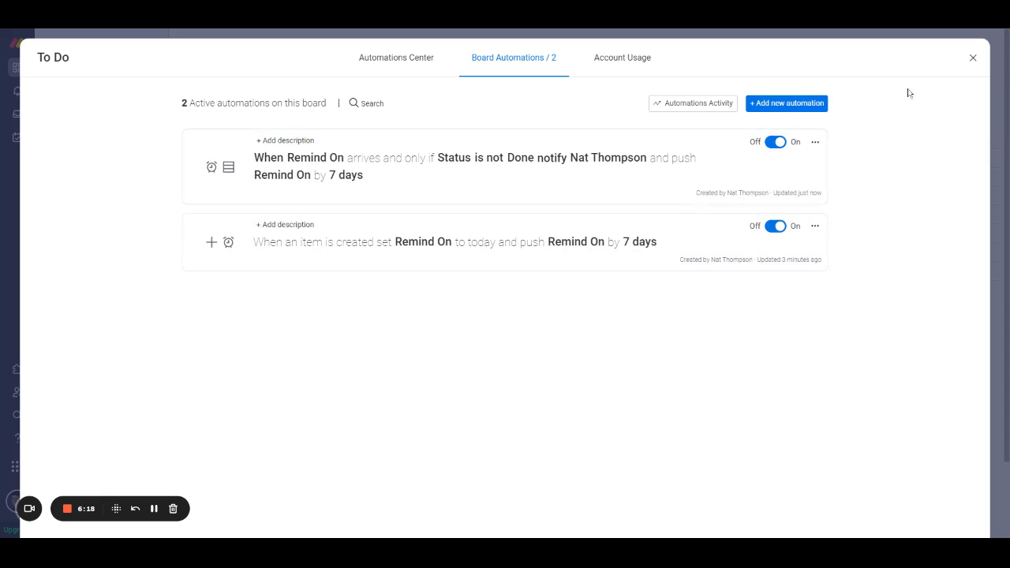
{"action": "left_click", "coordinate": [976, 65]}
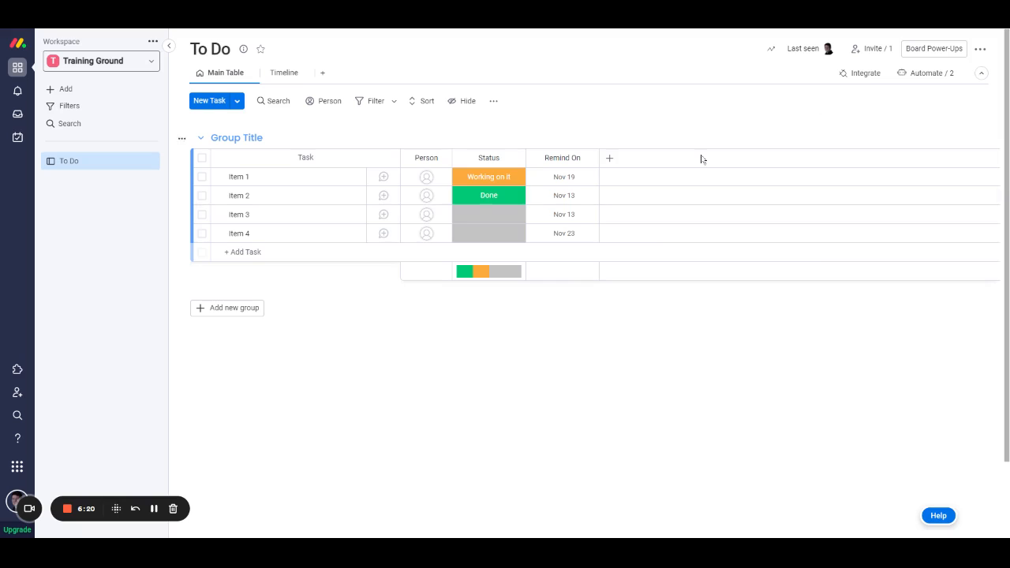